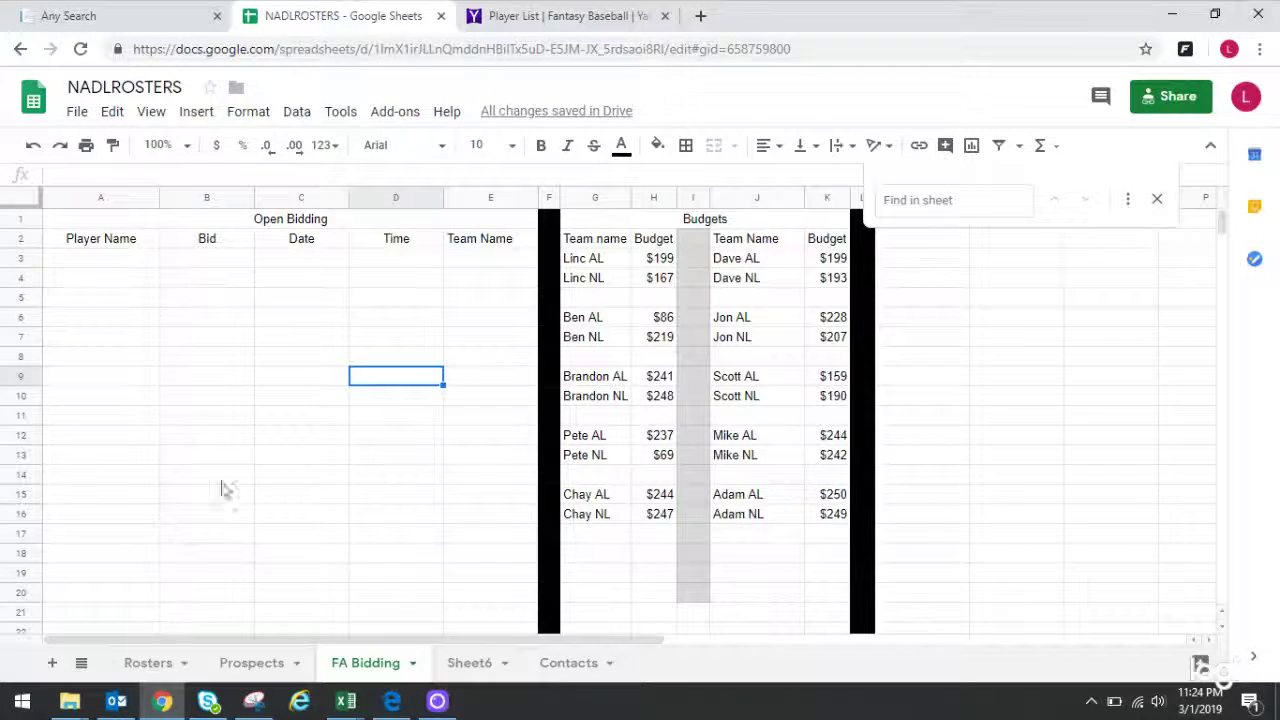
Switch to the Rosters sheet, then look over the Yahoo free-agent player list.
click(150, 664)
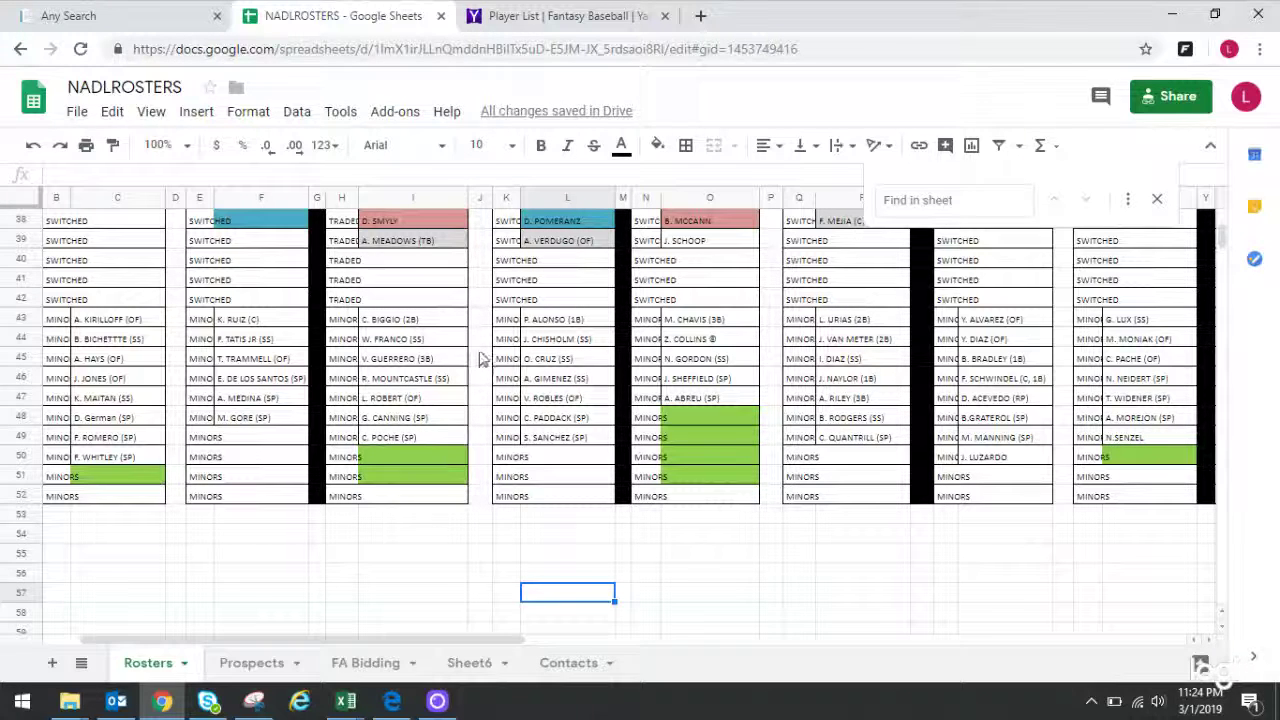
click(570, 18)
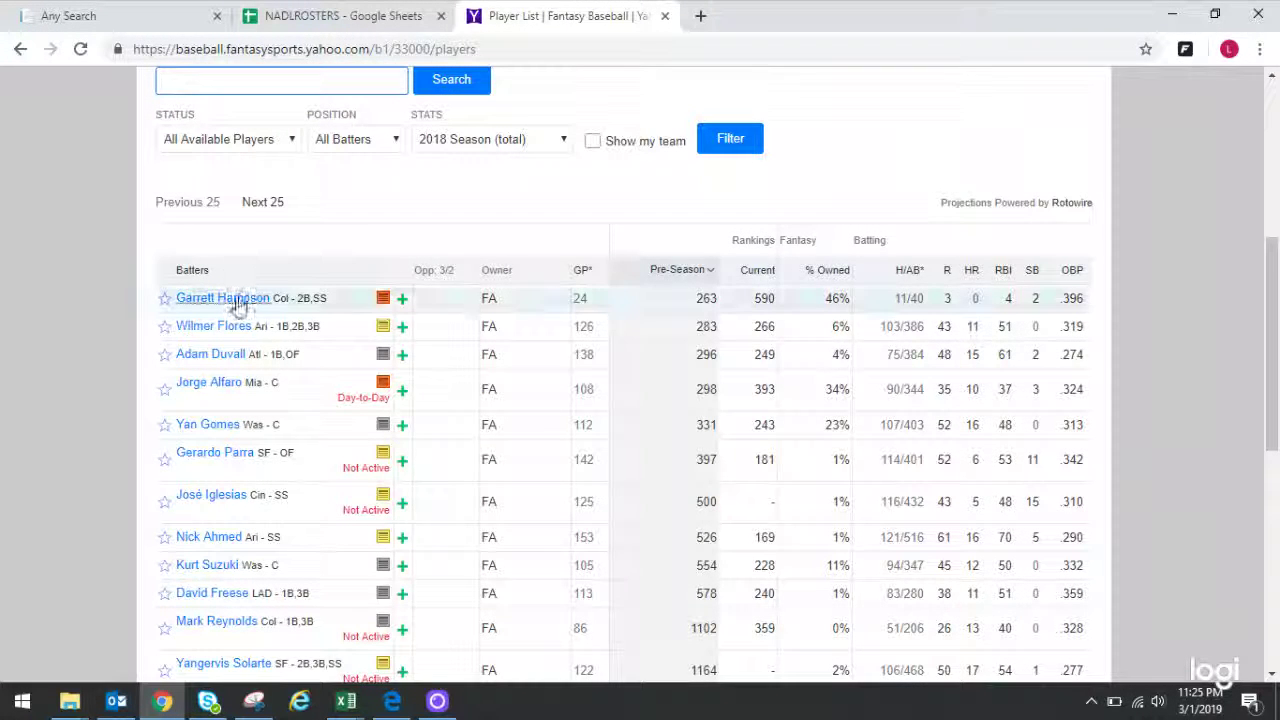
Back in the roster workbook, search the sheet for Hampson and clear the search.
click(343, 18)
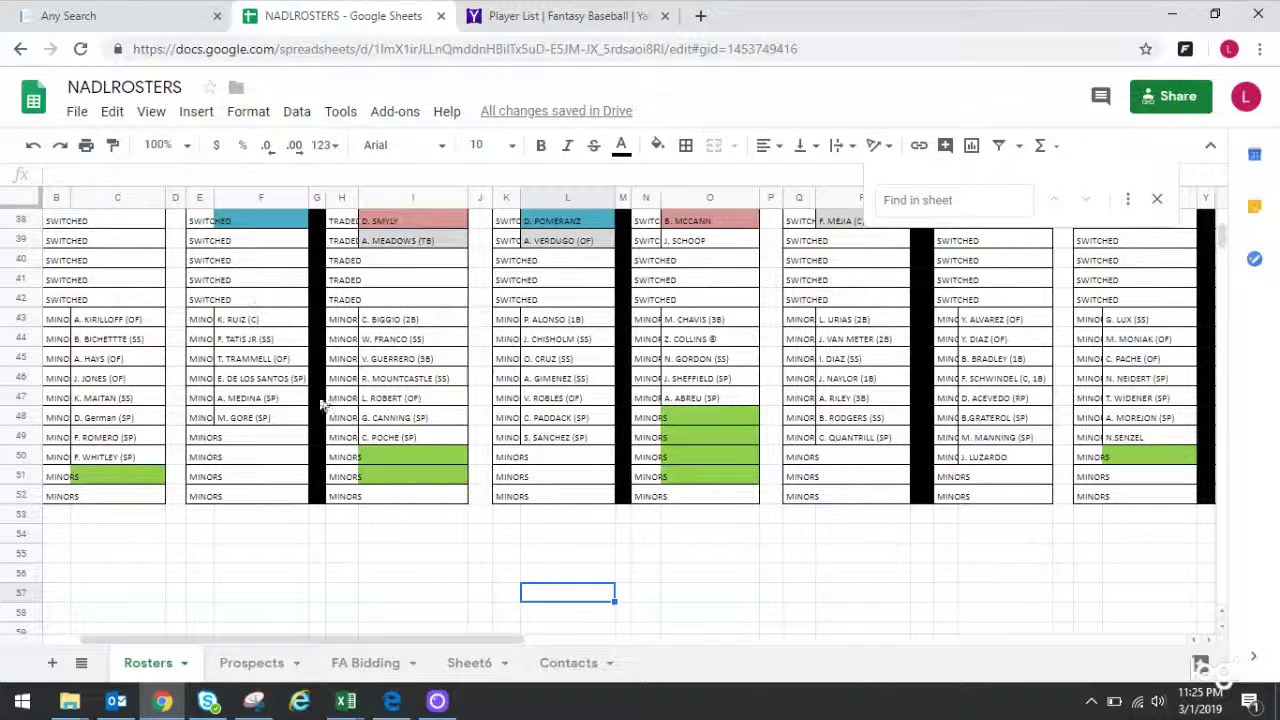
click(907, 201)
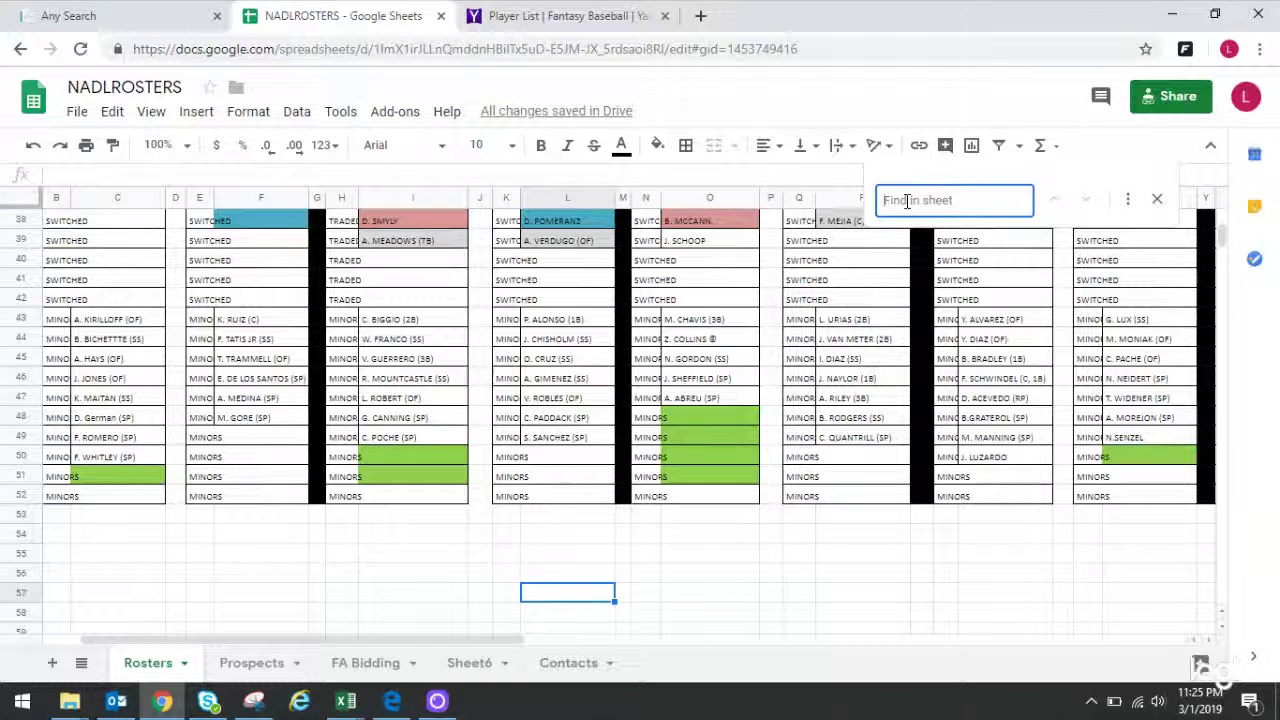
text(Harp)
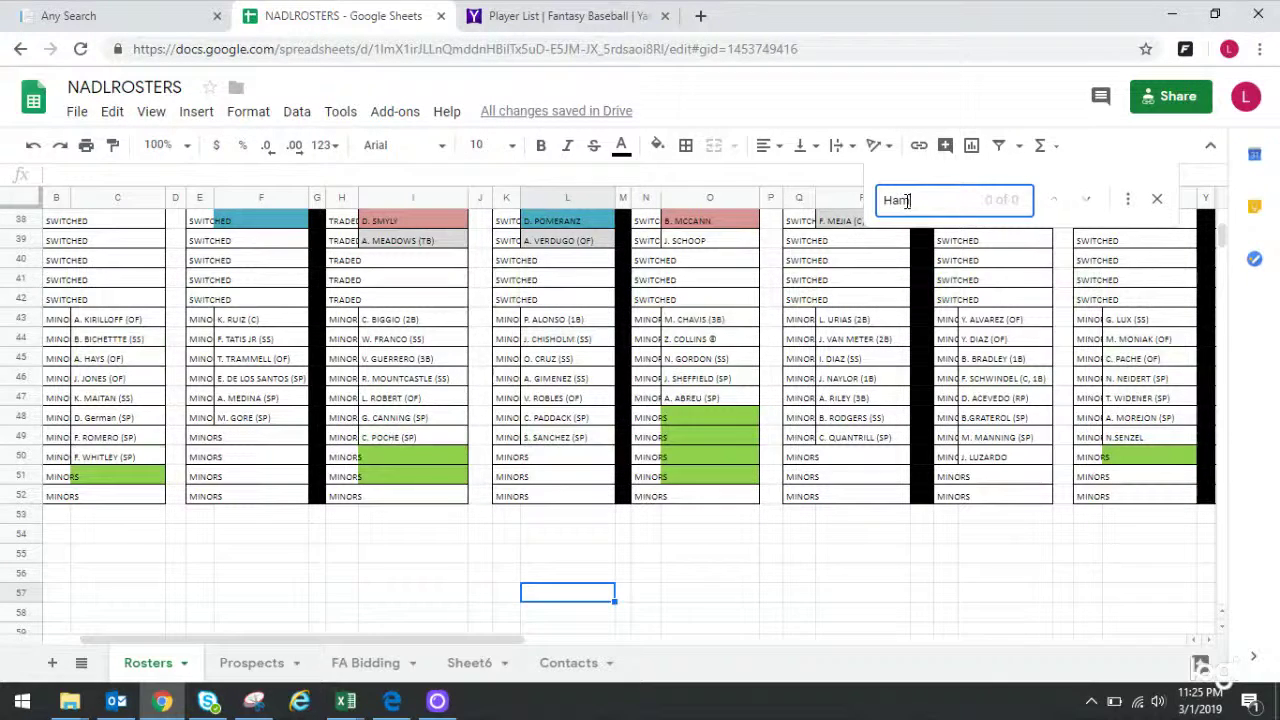
text(son)
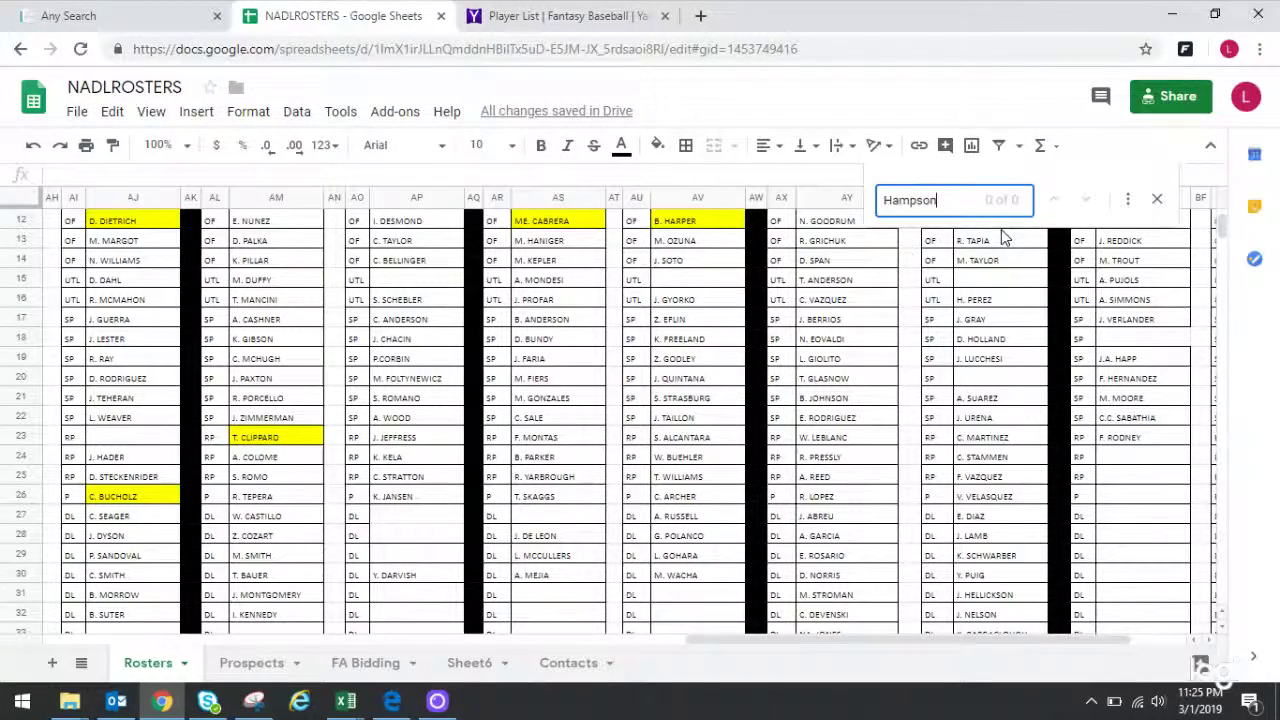
key(BackSpace)
key(BackSpace)
key(BackSpace)
key(BackSpace)
key(BackSpace)
key(BackSpace)
key(BackSpace)
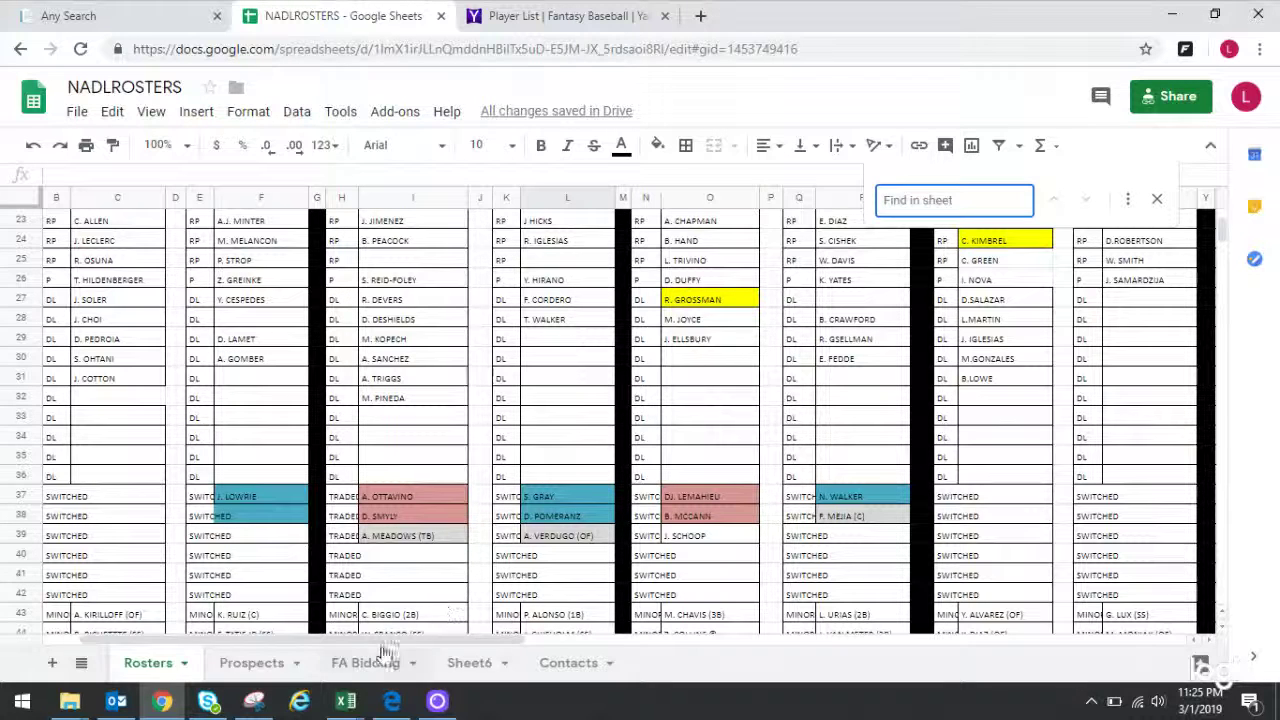
On the FA Bidding sheet, enter the player's full name in A3, confirming it on Yahoo.
click(362, 663)
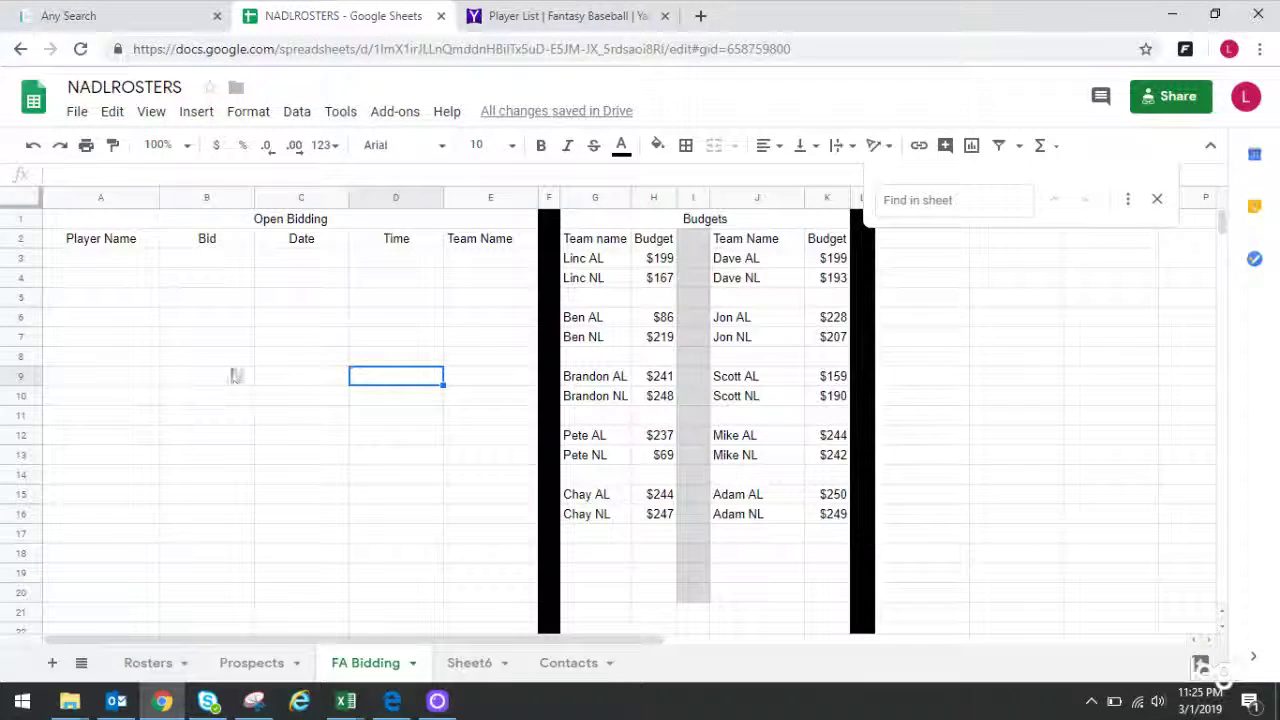
click(128, 263)
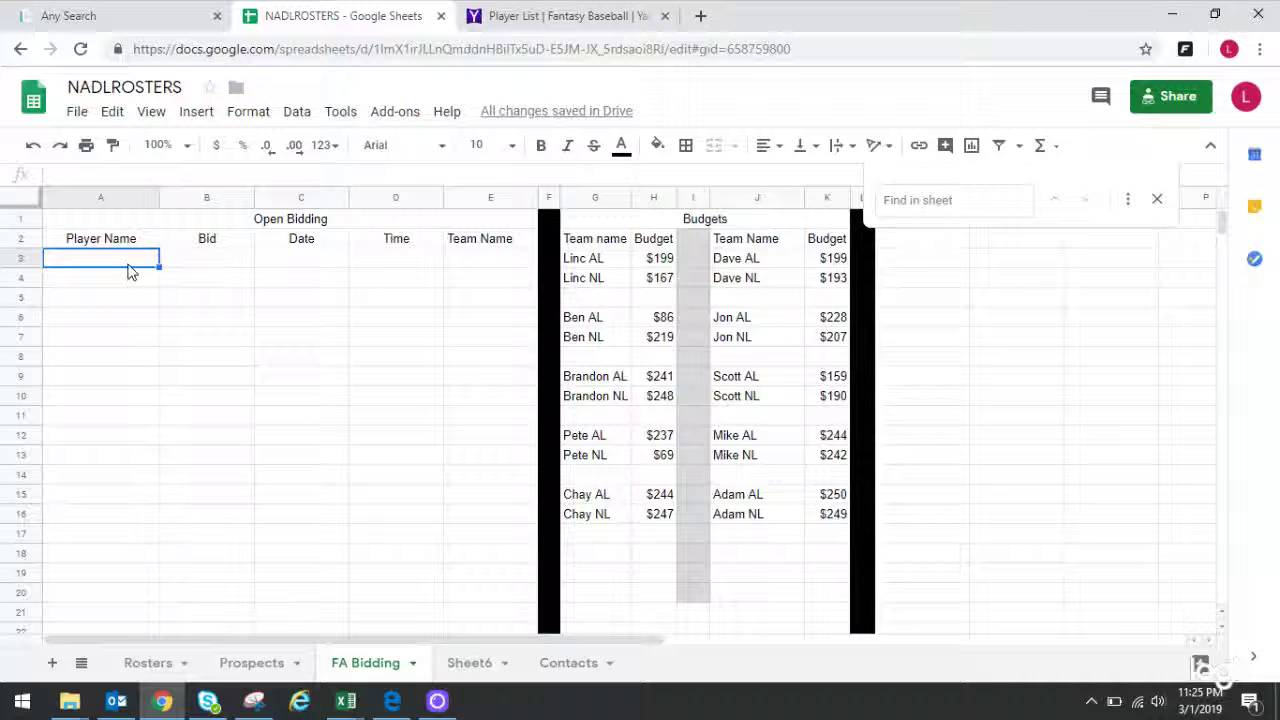
text(H)
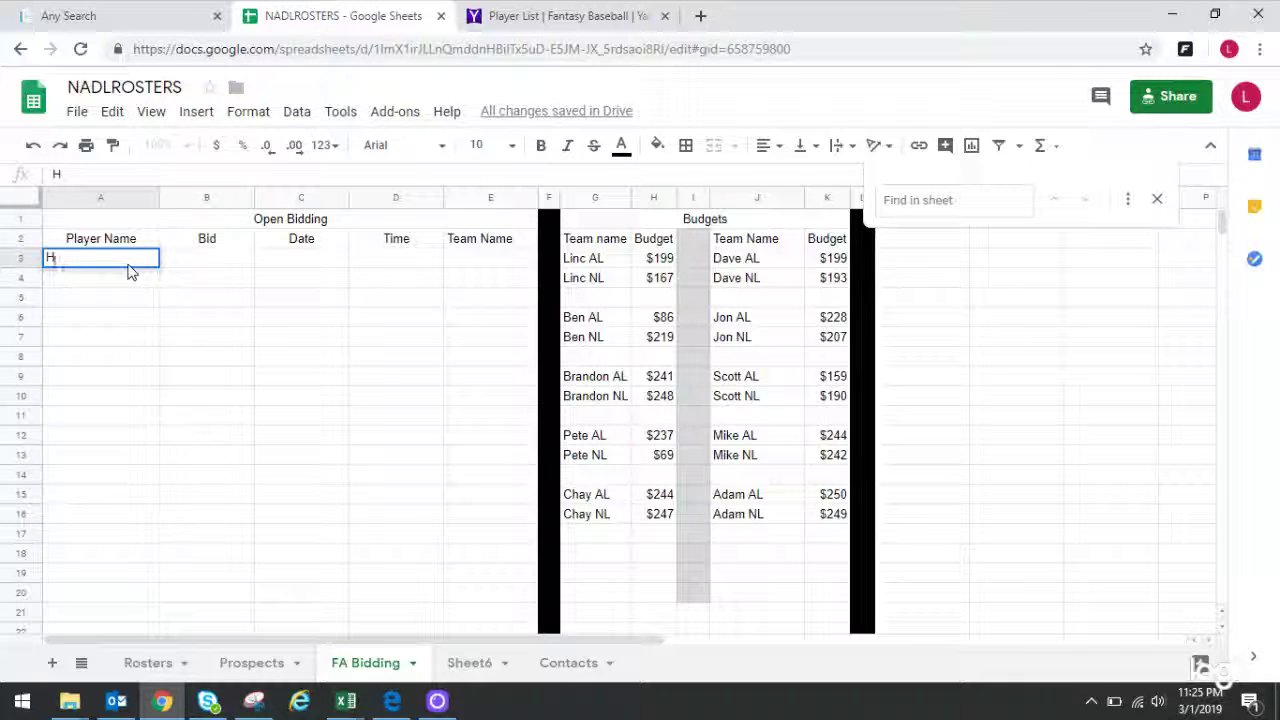
key(BackSpace)
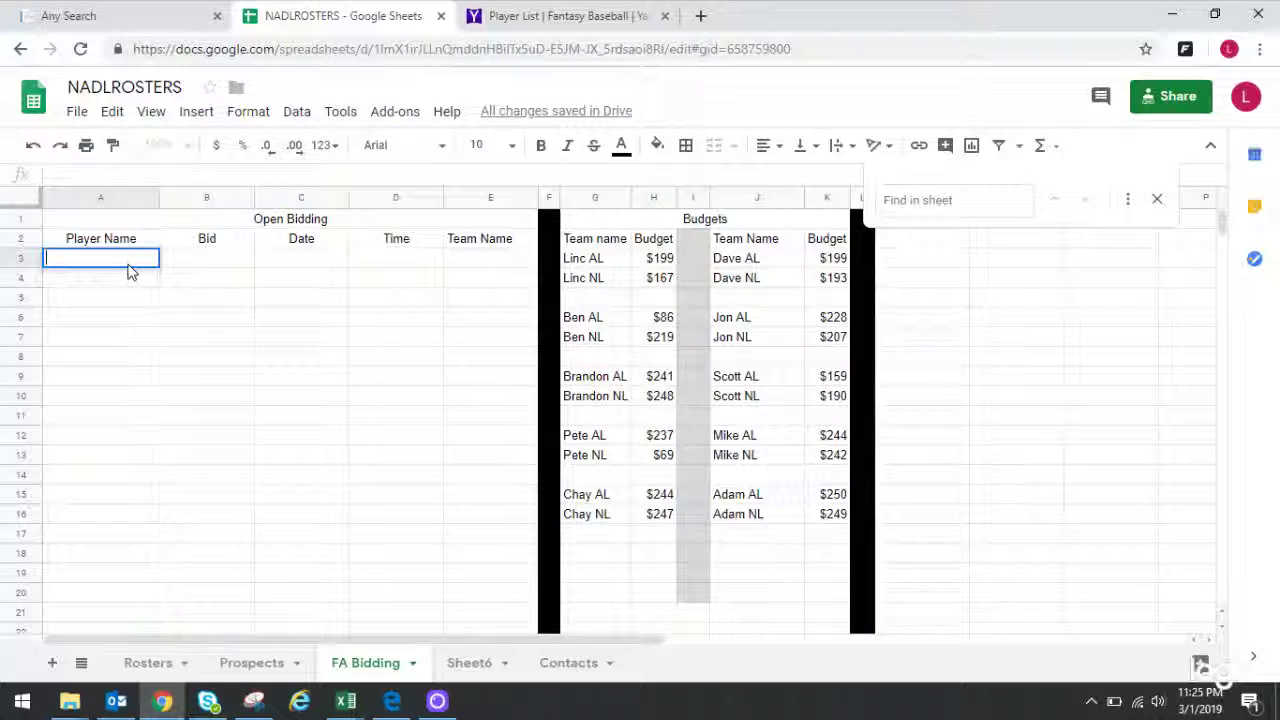
click(500, 18)
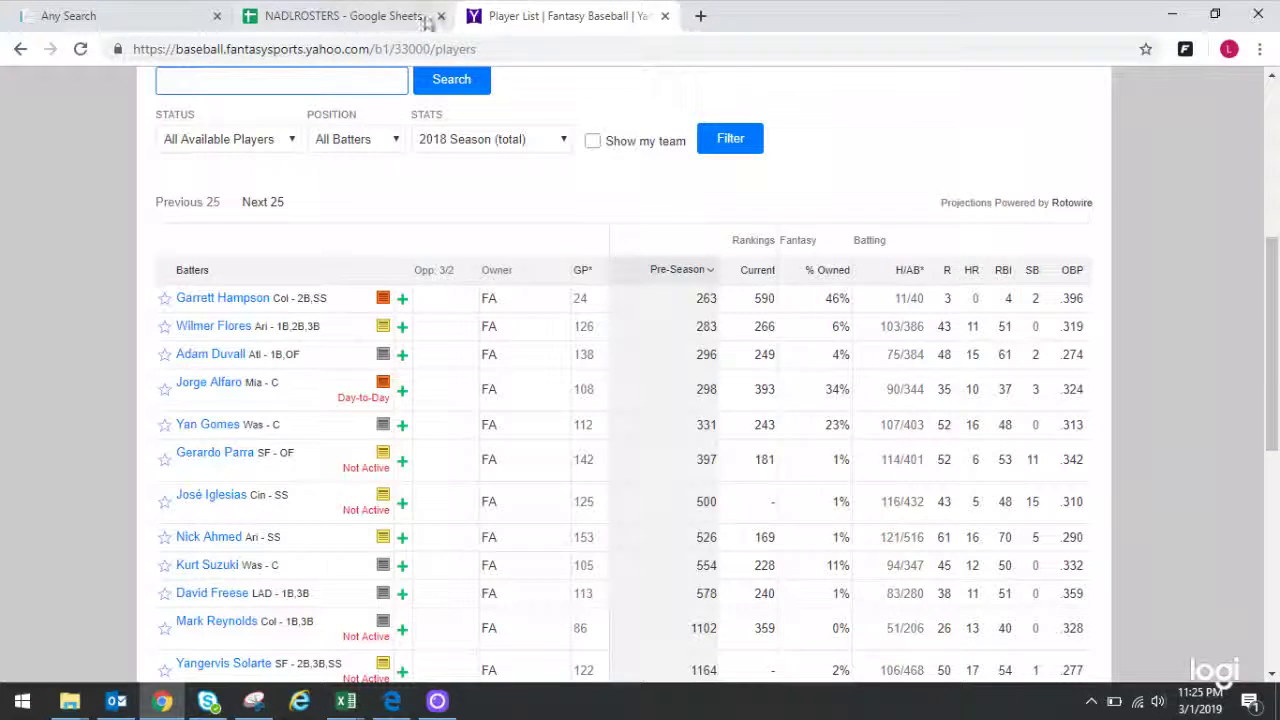
click(384, 20)
text(Gar)
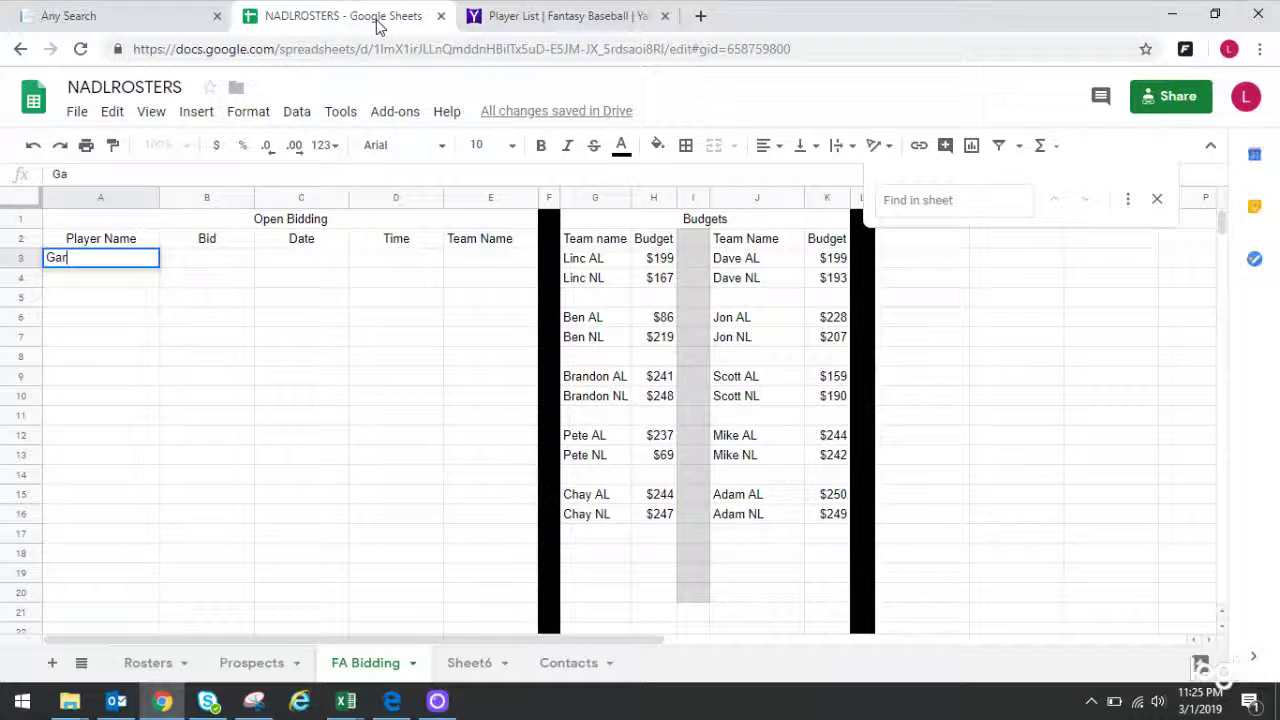
text(rett Ham)
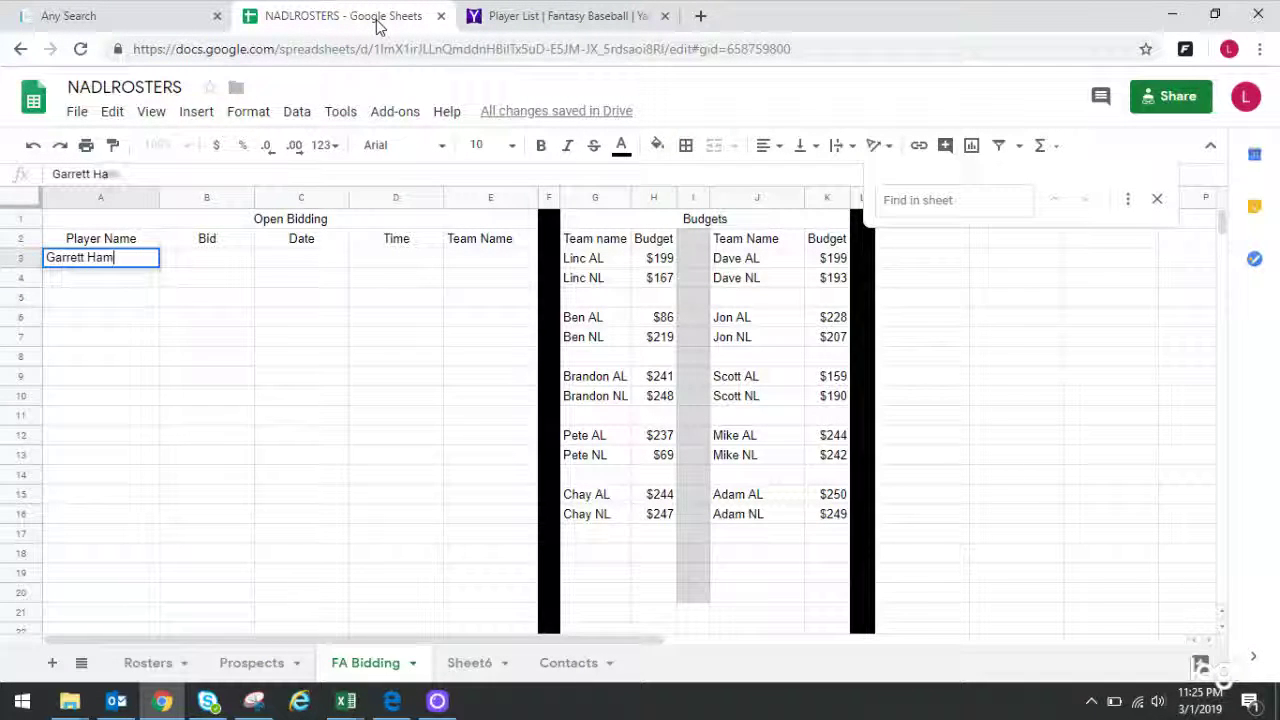
text(pson)
key(Tab)
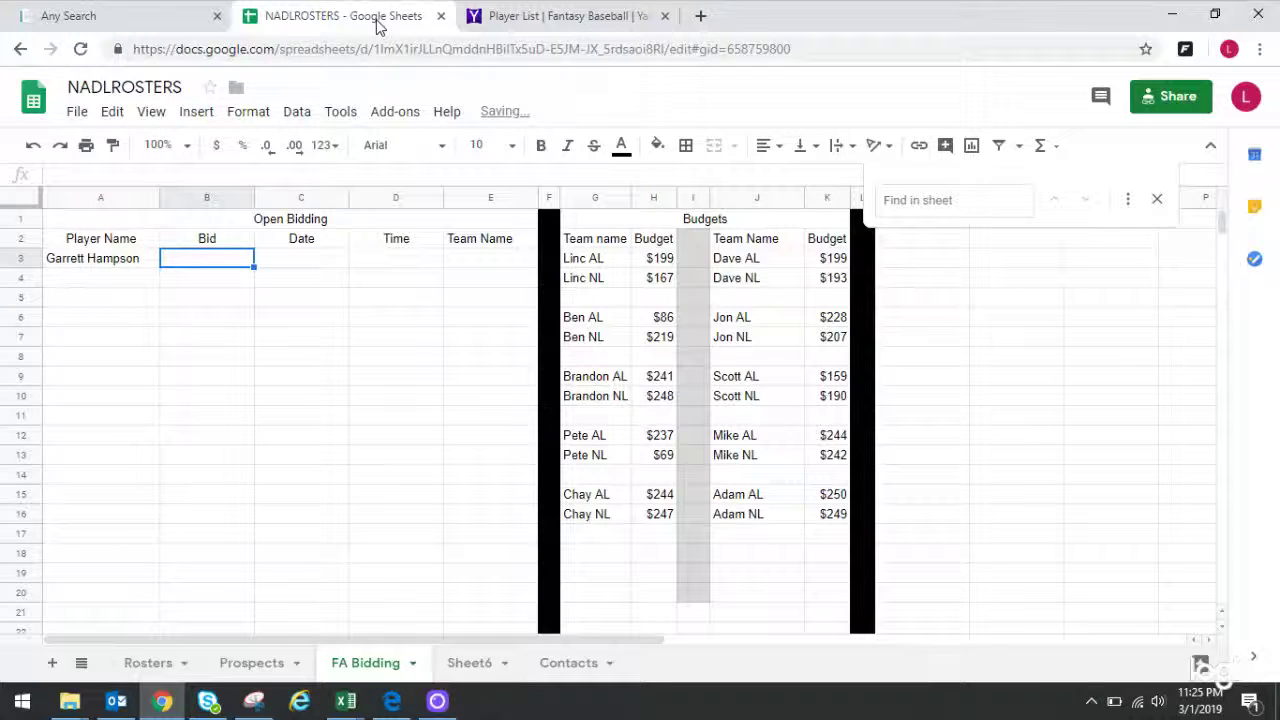
Fill in the $15 bid, date 3/1/19, time 11:25 PM and team Linc NL.
text($15)
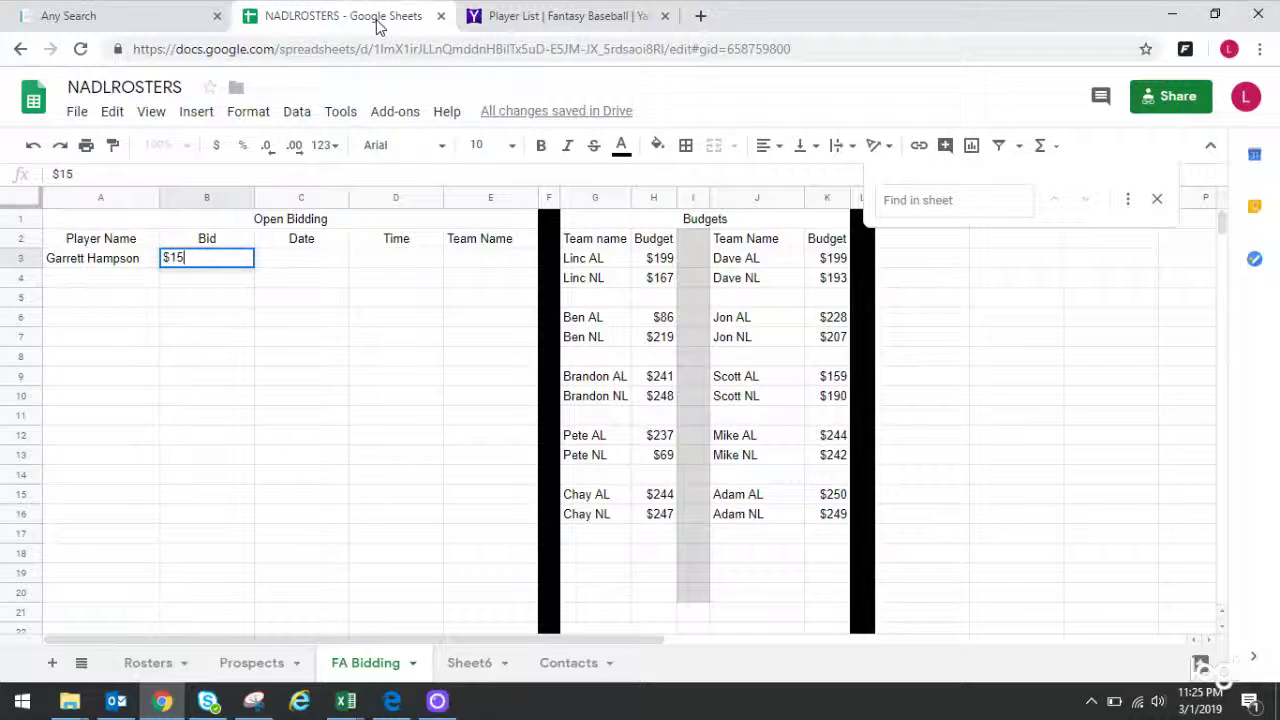
key(Tab)
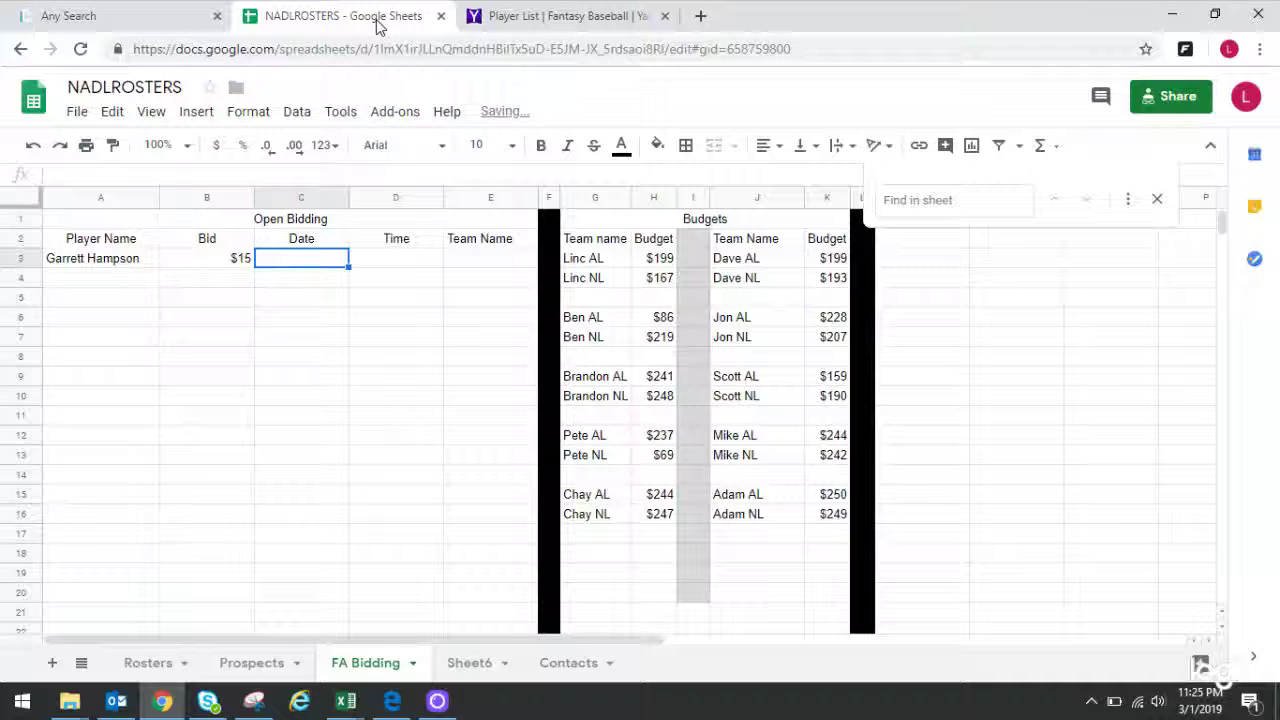
text(3/1/)
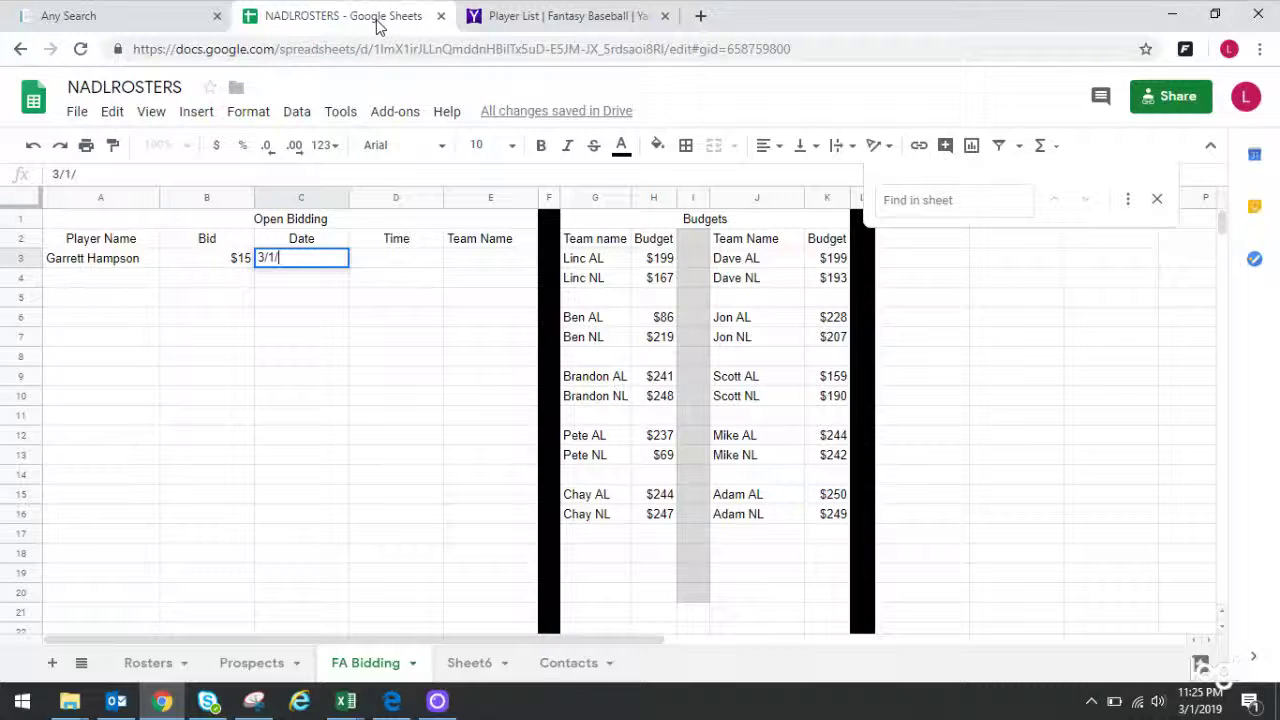
text(19)
key(Tab)
text(1)
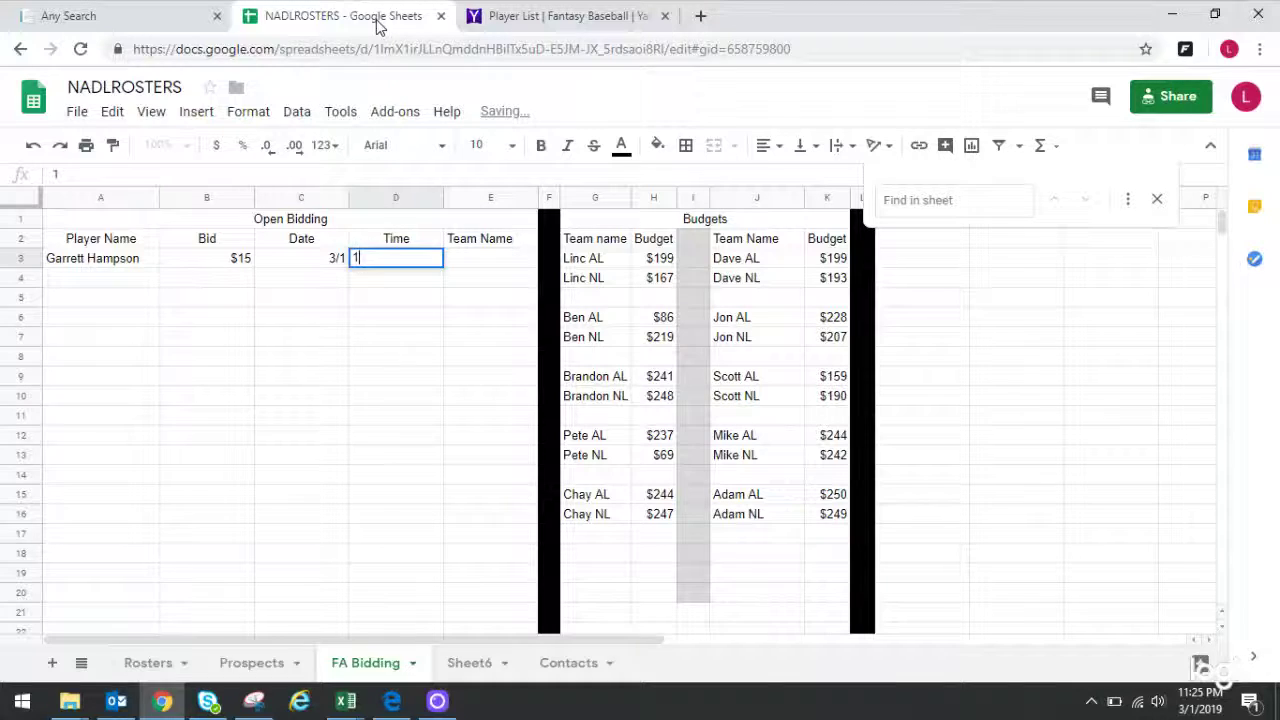
text(1:15)
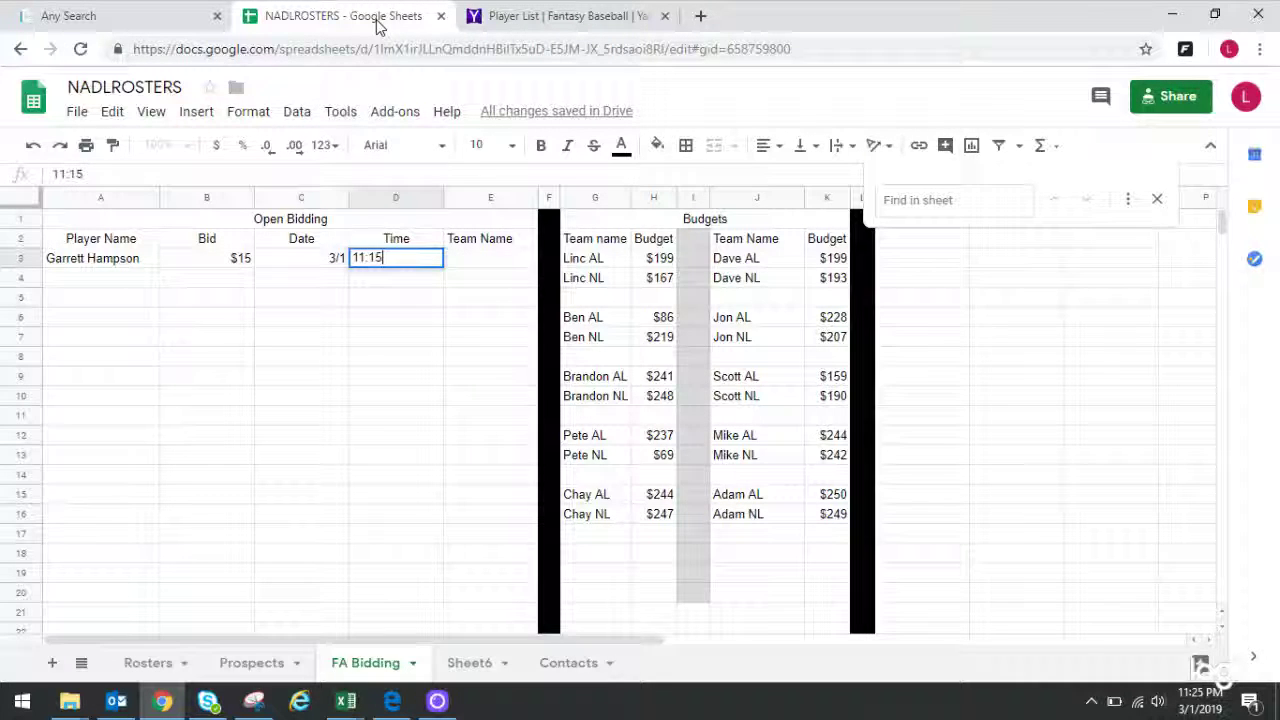
key(BackSpace)
key(BackSpace)
text(25)
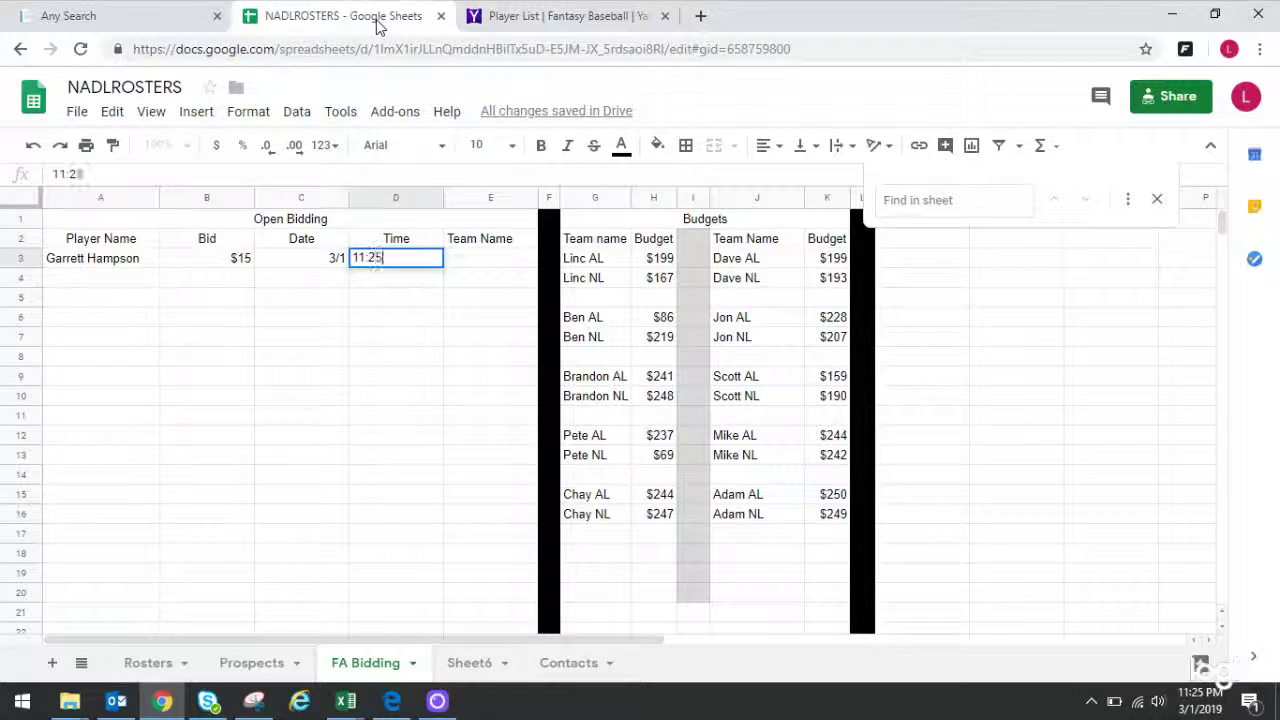
text( PM)
key(Tab)
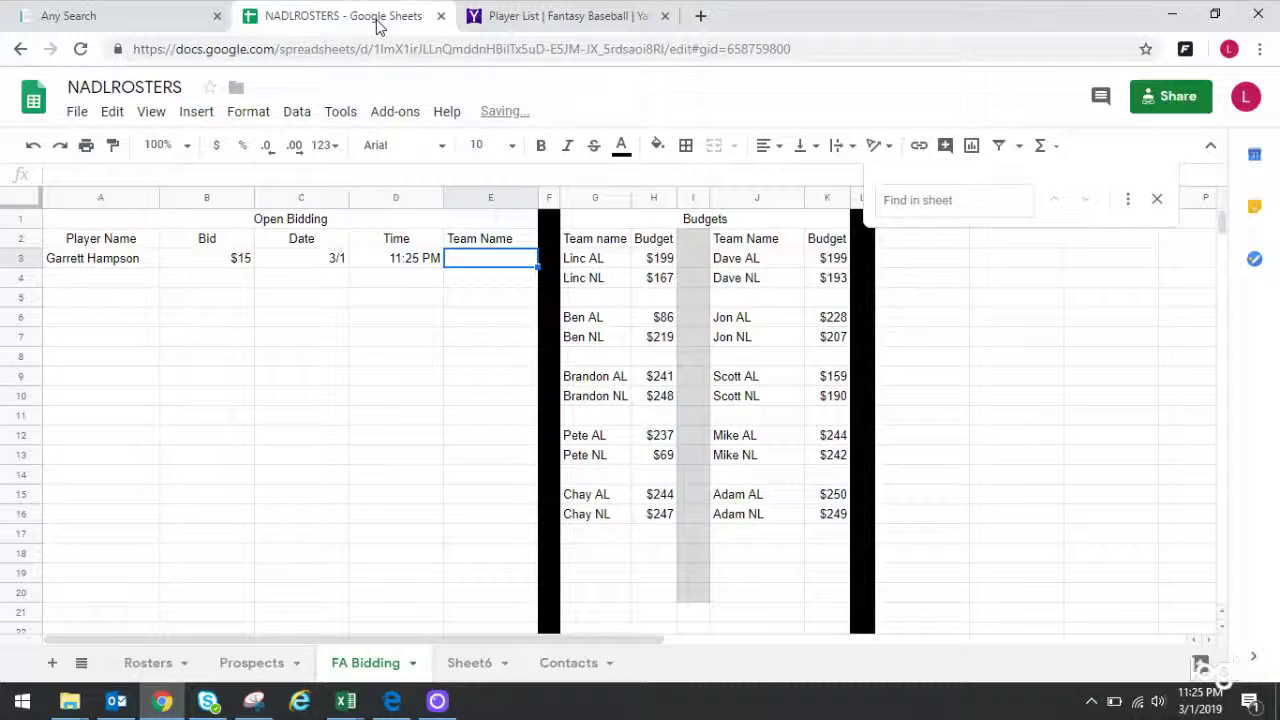
text(Linc )
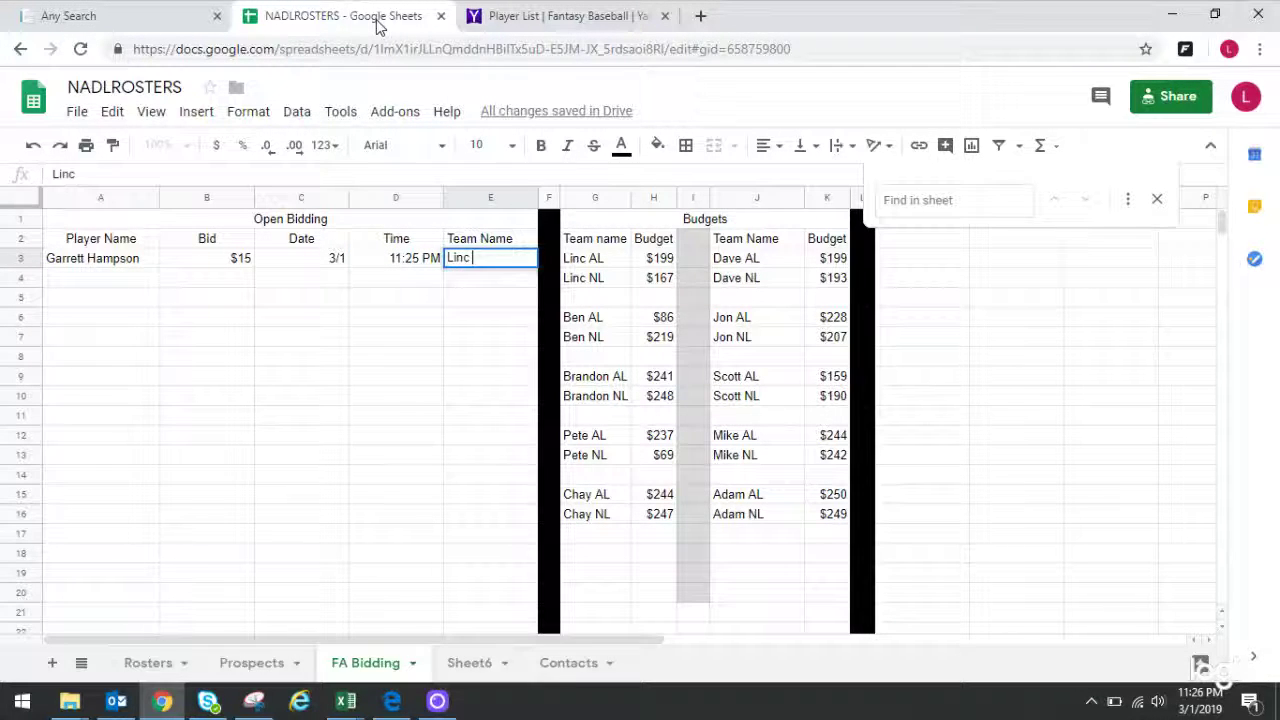
text(NL)
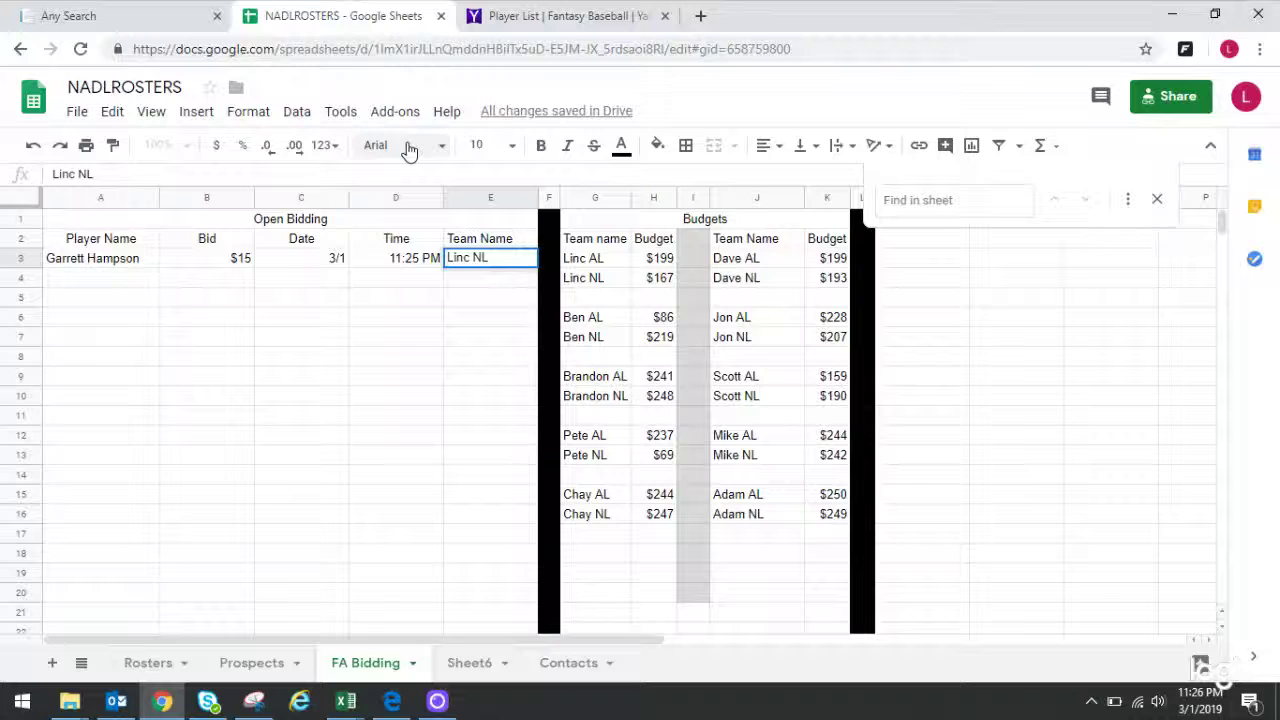
Commit Linc NL in E3 so the $15 bid row is complete.
click(323, 280)
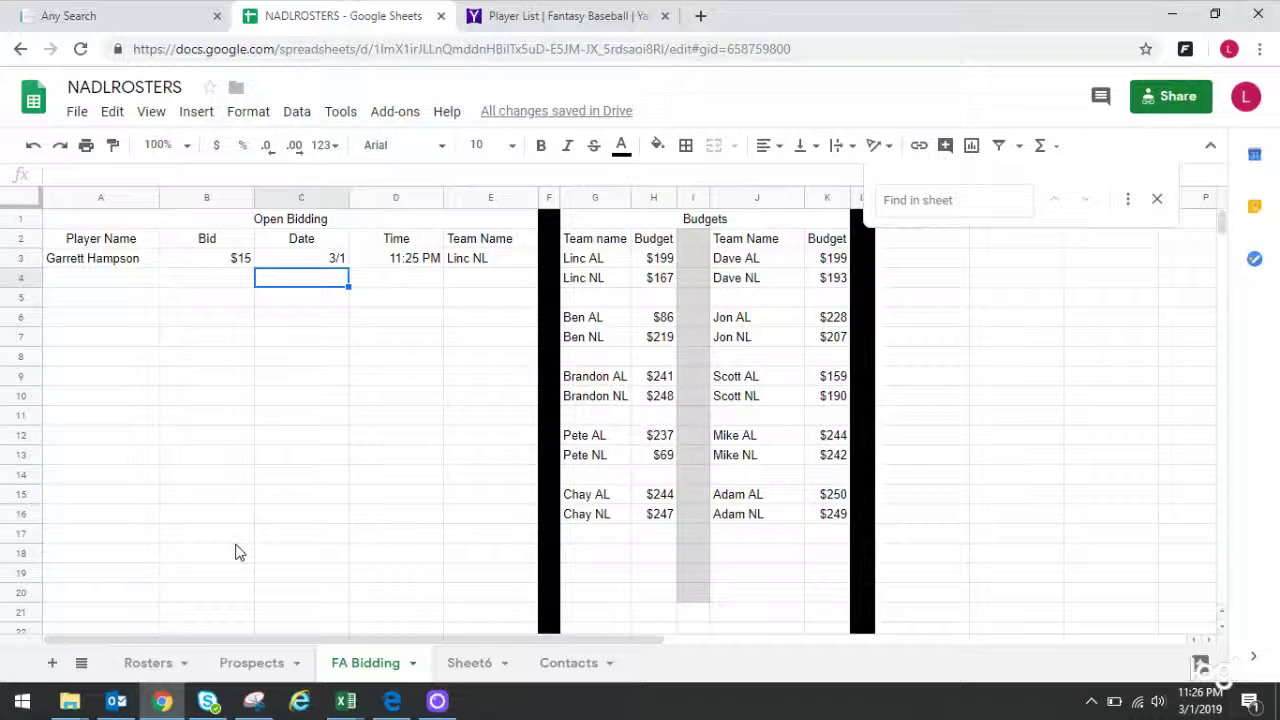
Switch to the Rosters sheet and scroll through the team rosters.
click(145, 665)
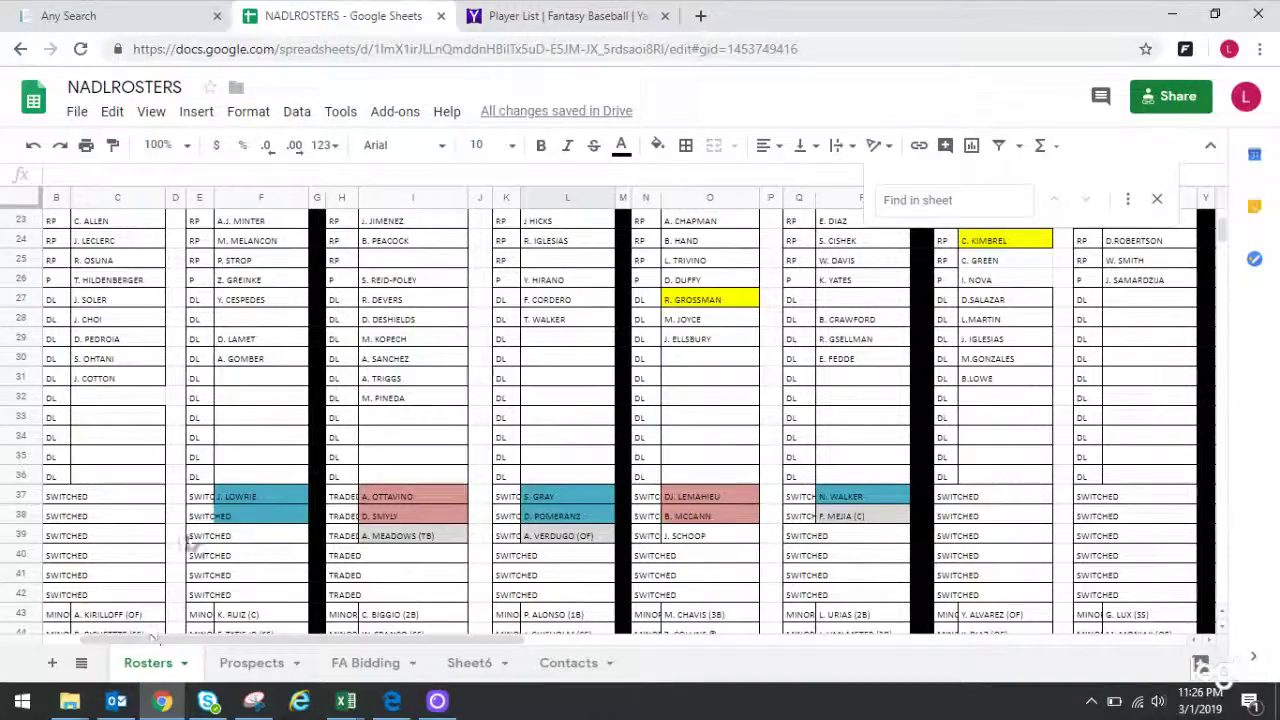
scroll(195, 535, up, 1)
scroll(195, 535, up, 5)
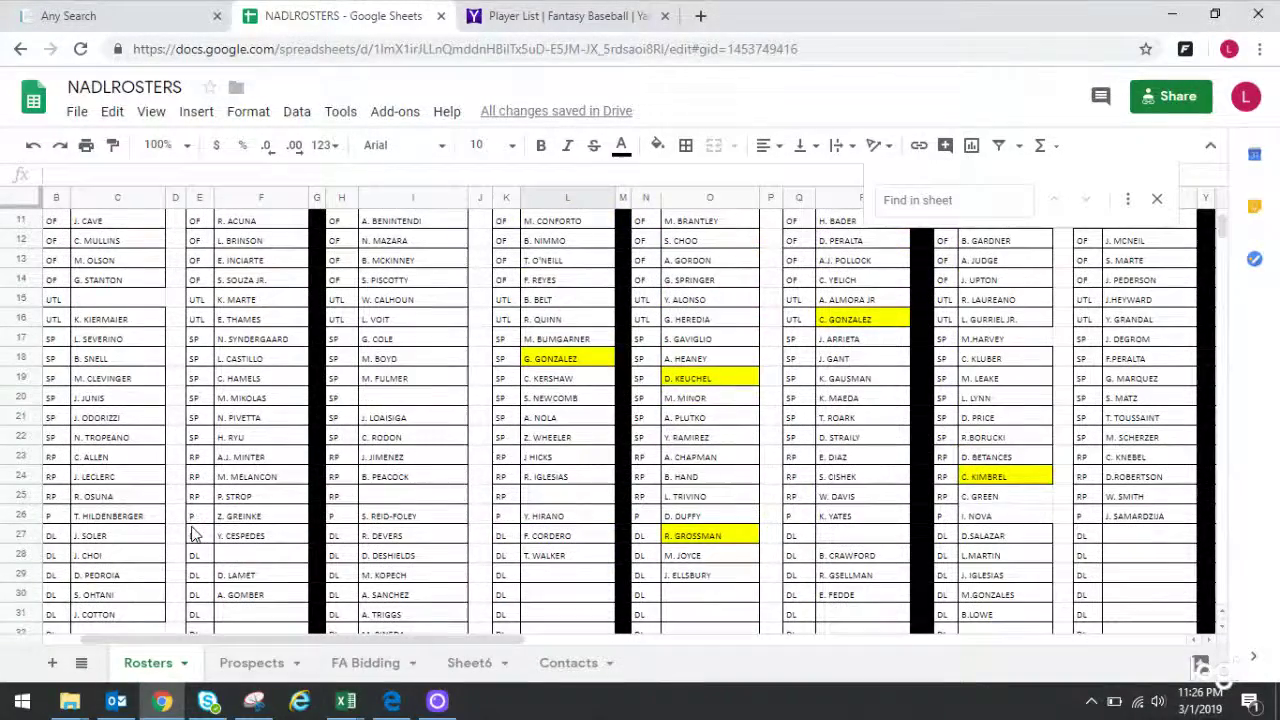
scroll(252, 318, up, 5)
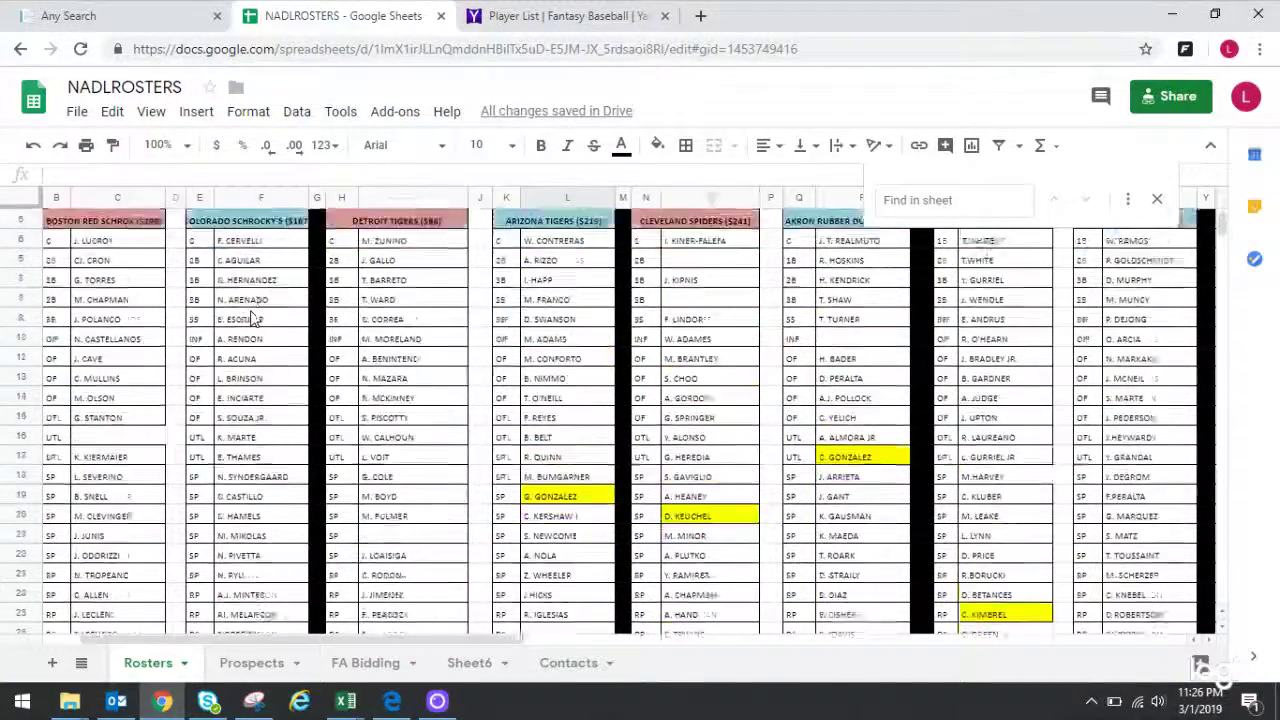
scroll(252, 318, down, 7)
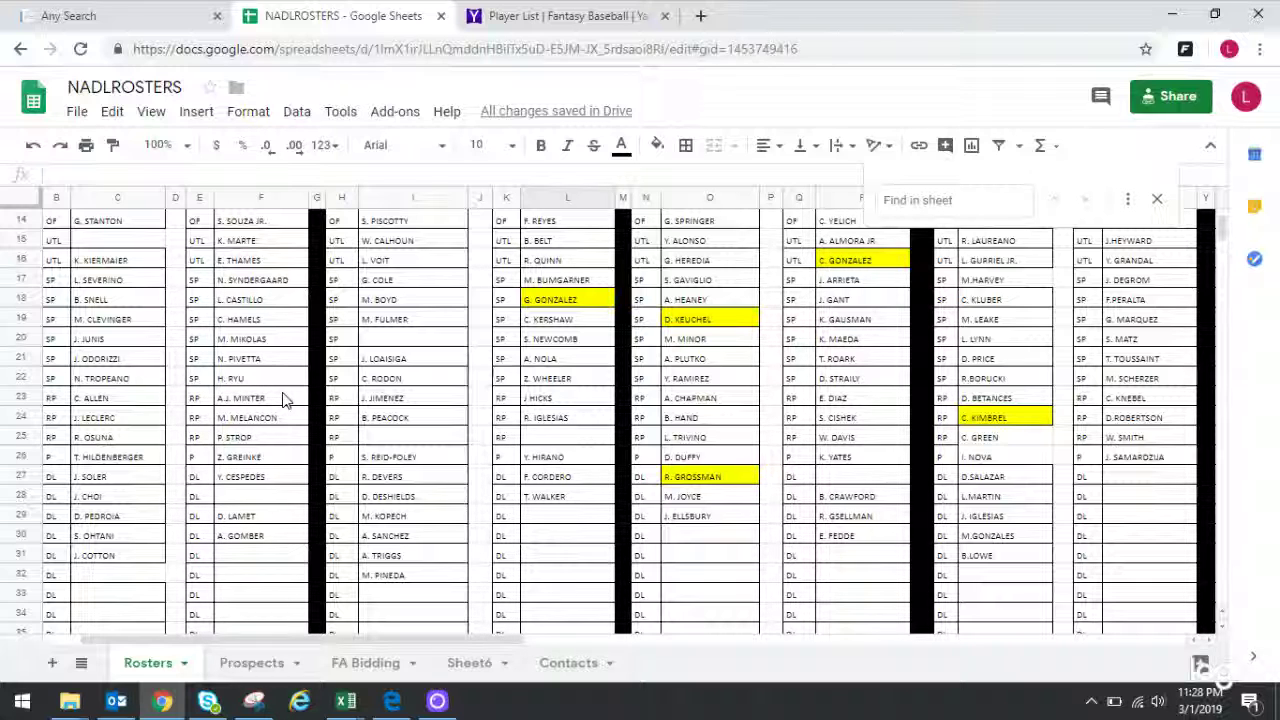
Open the Prospects sheet and select the prospect listed in row 17.
click(246, 663)
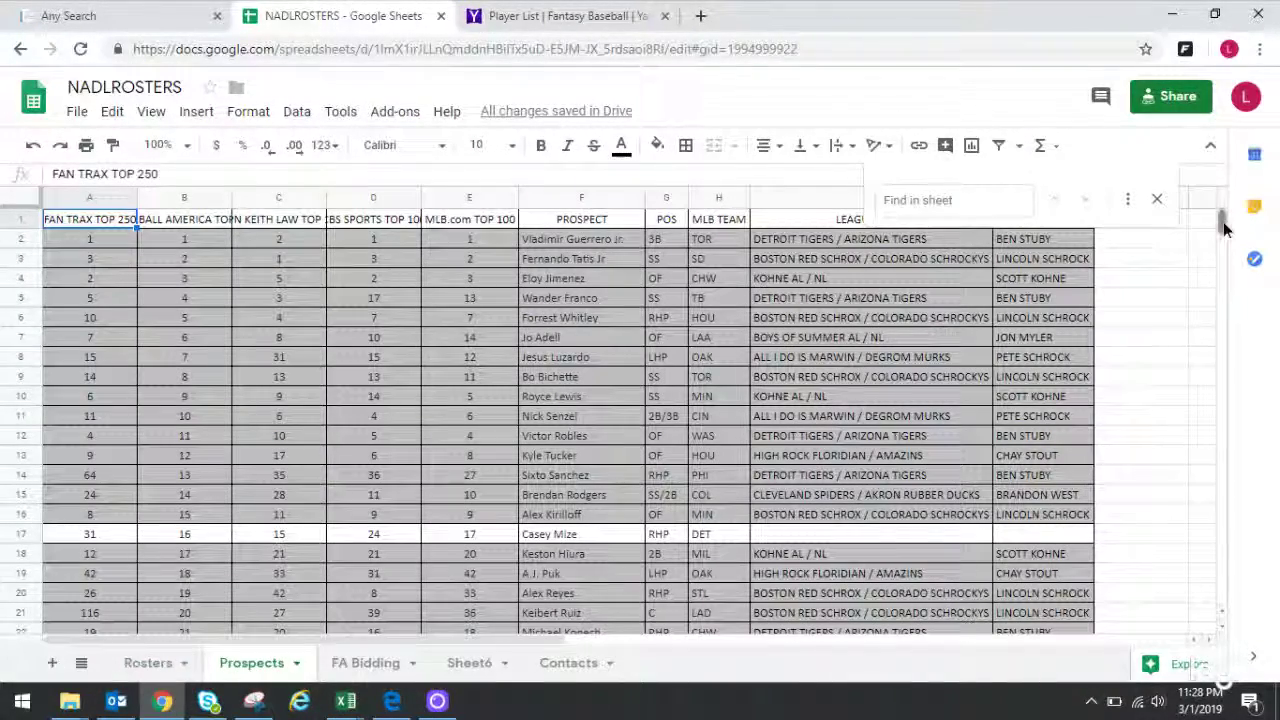
mouse_move(1223, 221)
mouse_down()
mouse_move(1223, 246)
mouse_move(1223, 222)
mouse_up()
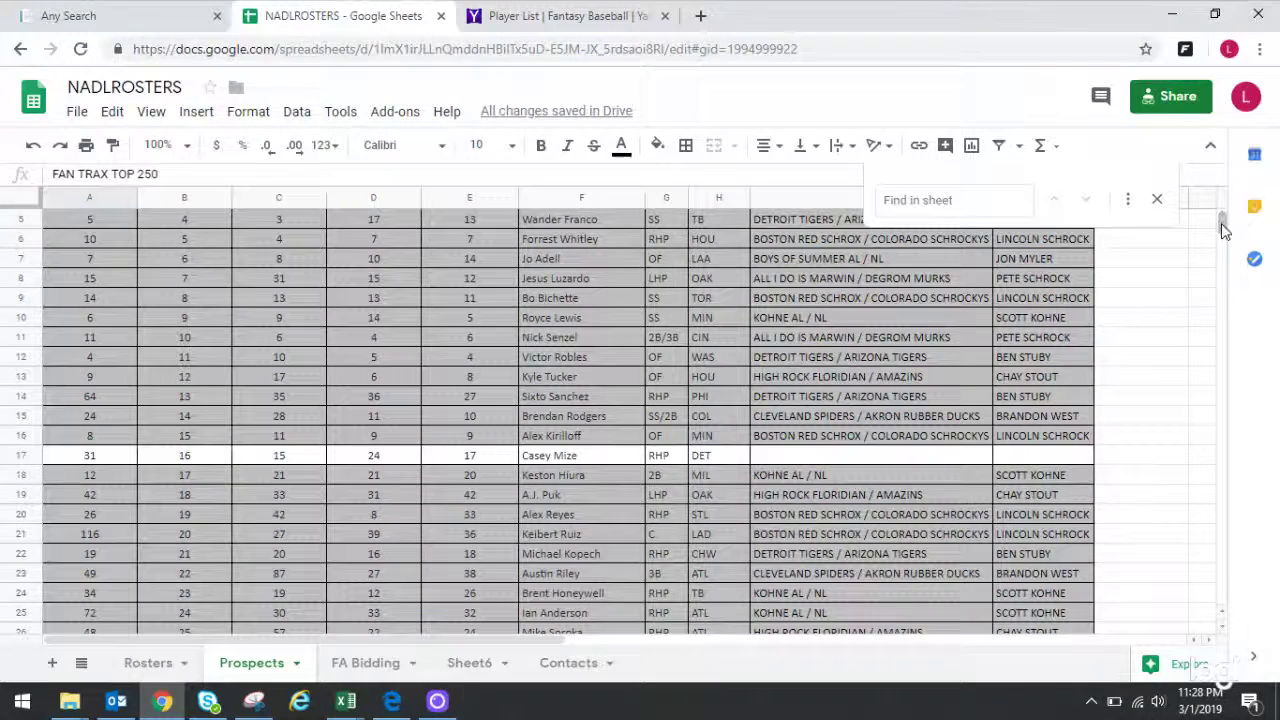
click(531, 459)
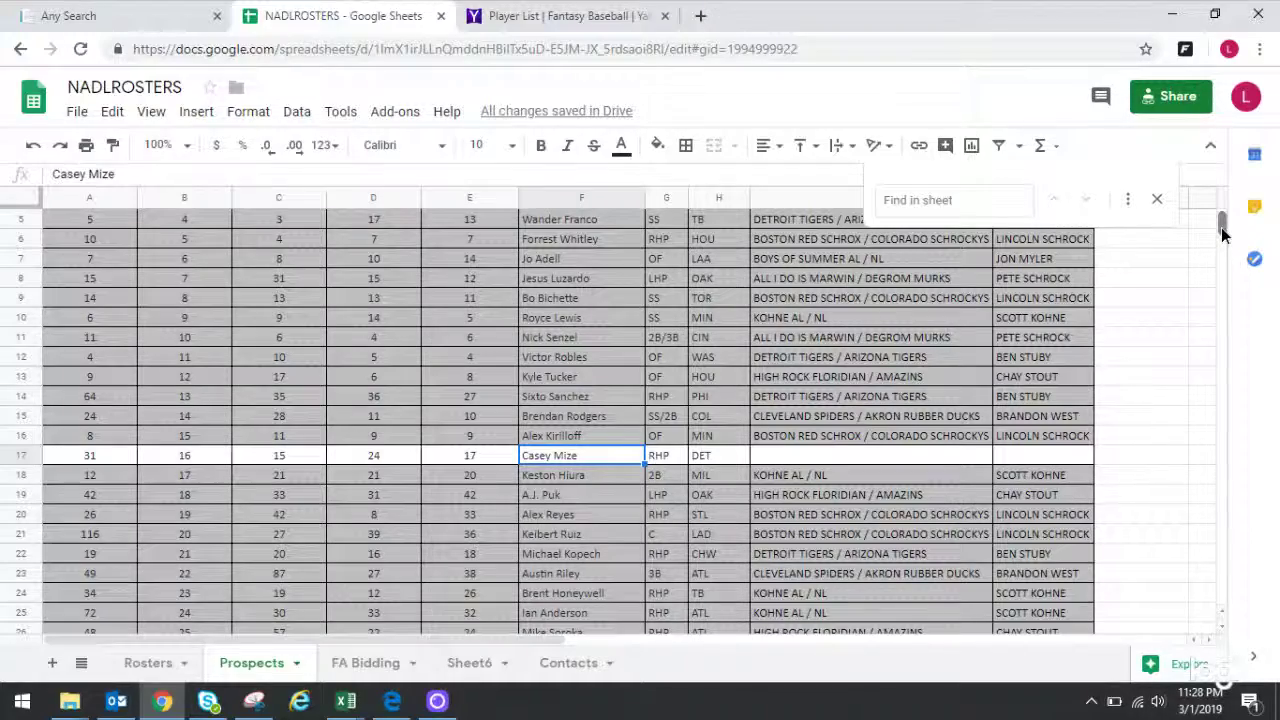
Scroll down through the prospect rankings and back up to the top.
drag(1221, 227, 1221, 232)
scroll(1221, 232, down, 2)
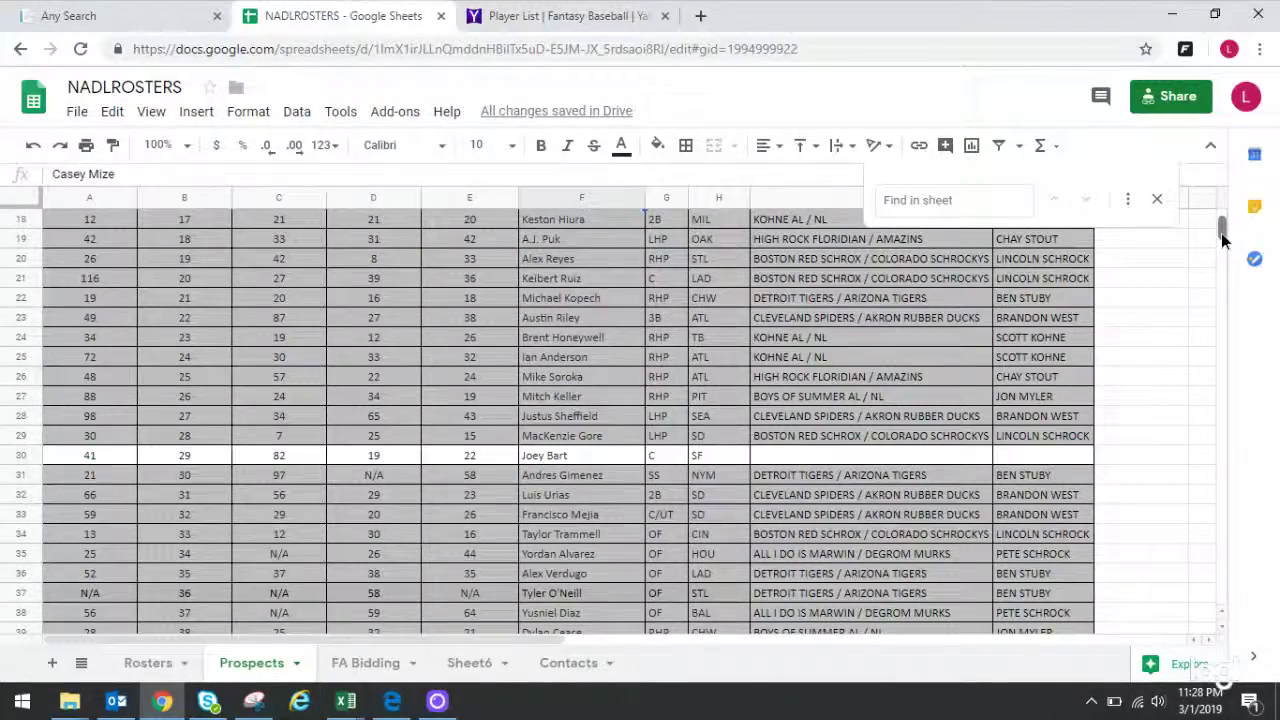
scroll(1221, 233, down, 2)
scroll(1222, 243, down, 5)
scroll(1221, 240, down, 8)
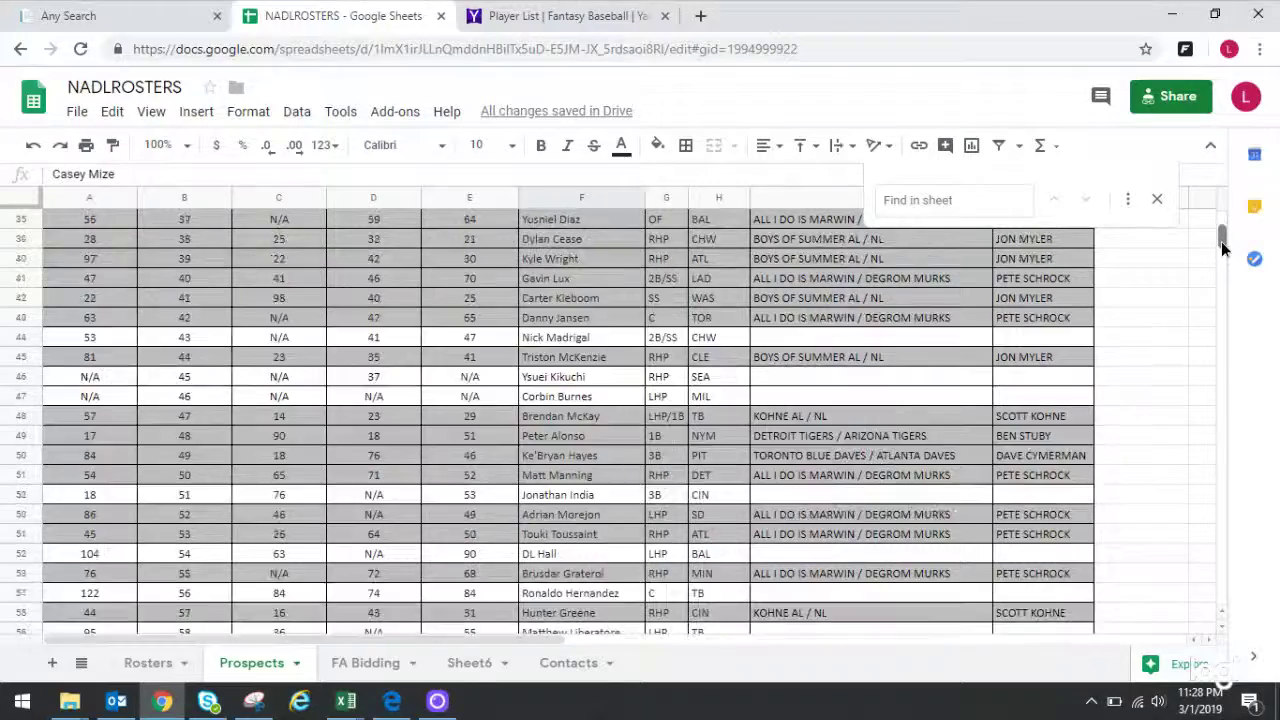
scroll(1221, 254, down, 6)
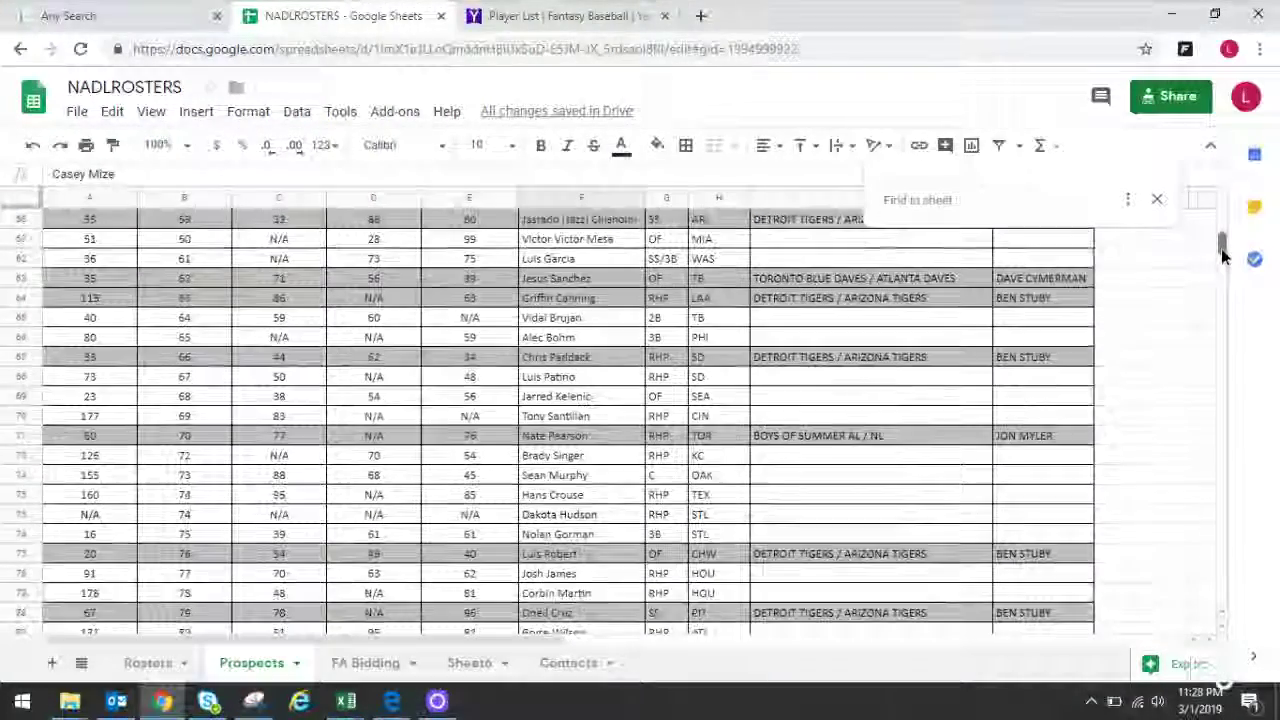
scroll(1221, 256, down, 3)
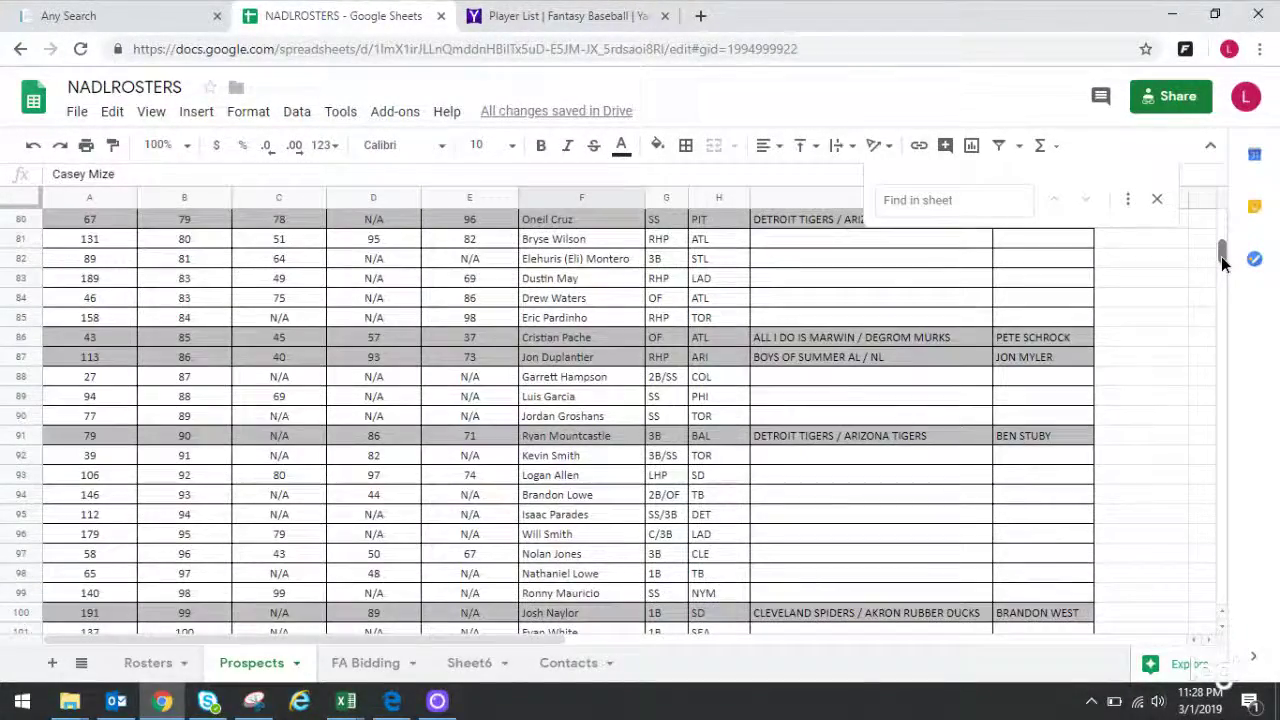
scroll(1221, 256, down, 2)
scroll(1221, 258, down, 4)
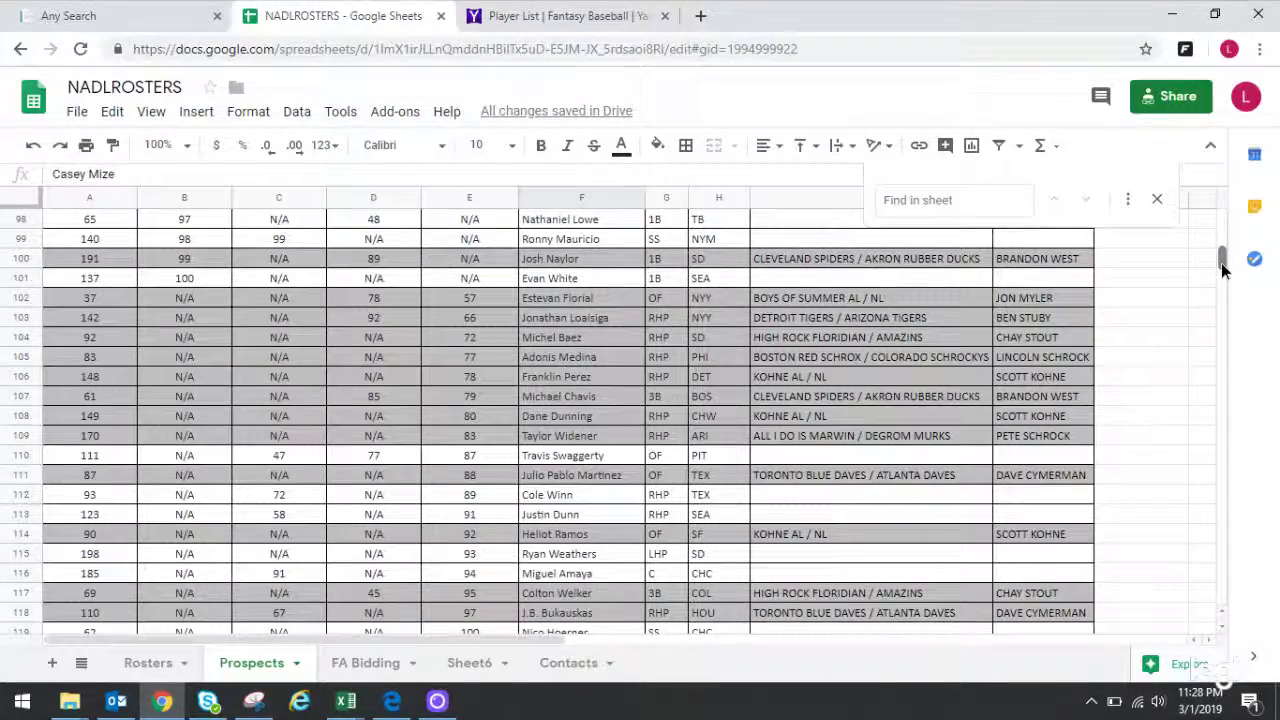
drag(1221, 263, 1217, 212)
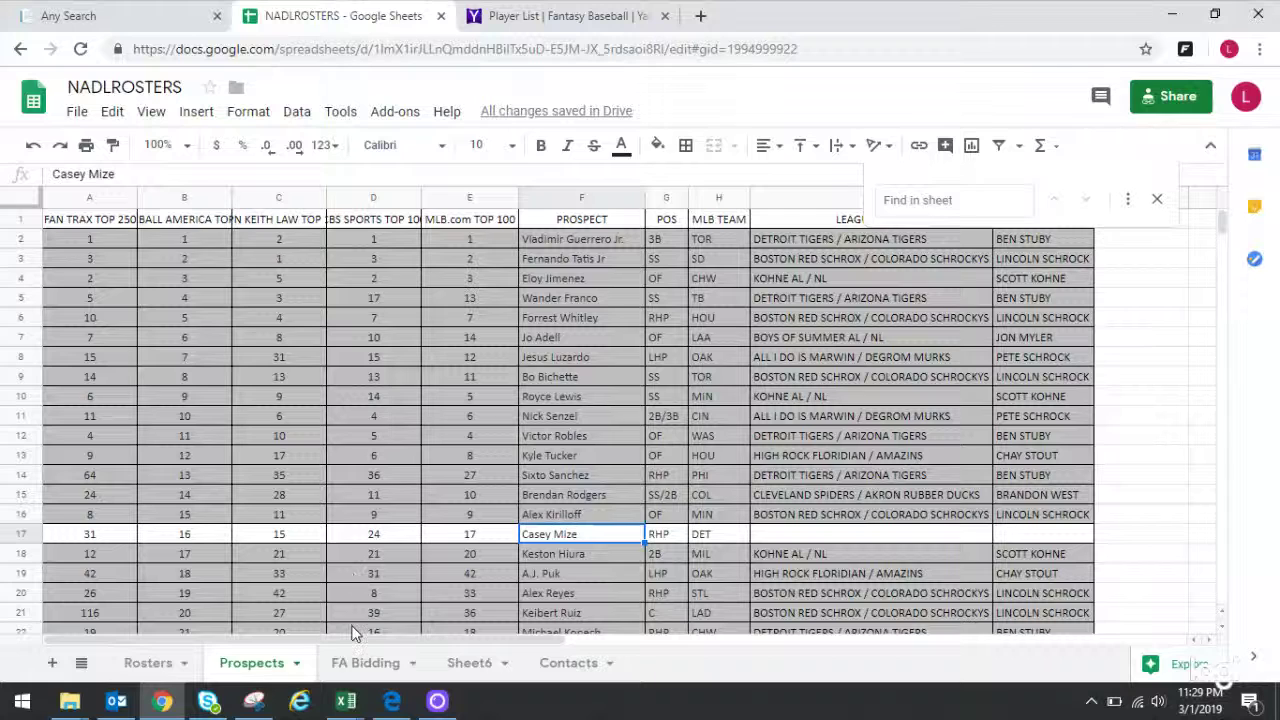
On FA Bidding, compare the $15 bid against the $199 Linc AL budget, then select the bid row.
click(356, 664)
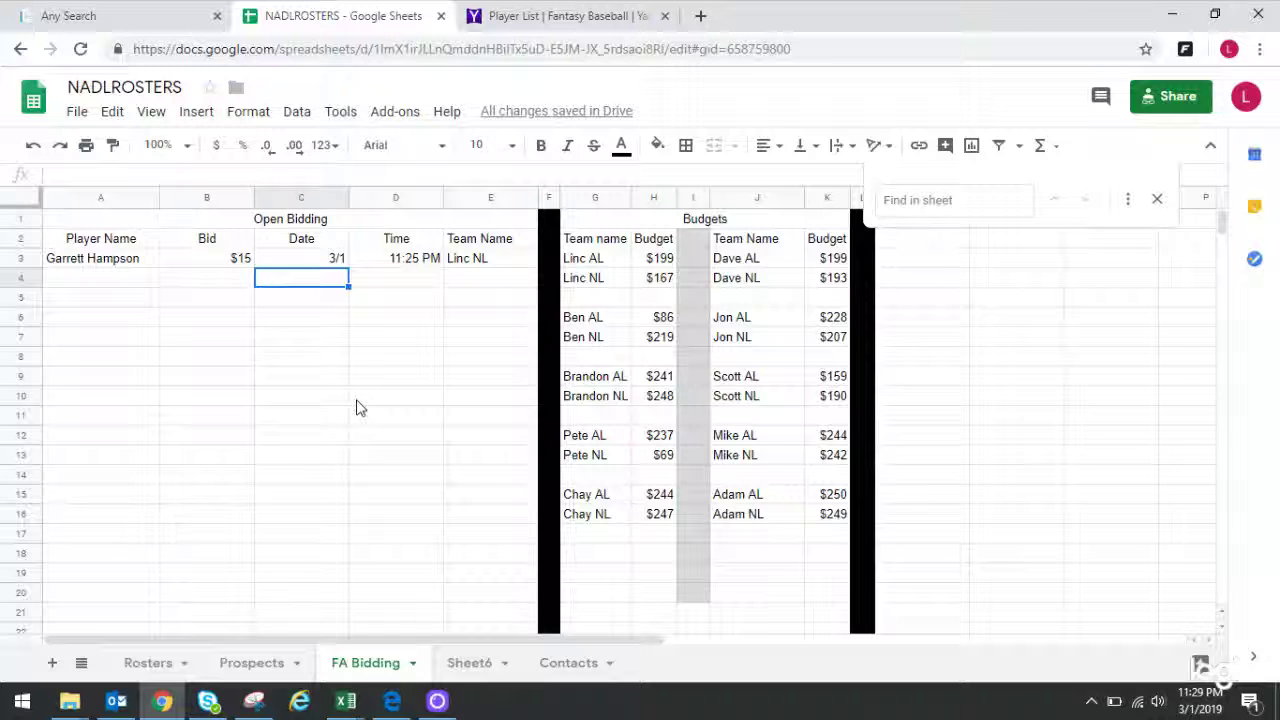
click(243, 265)
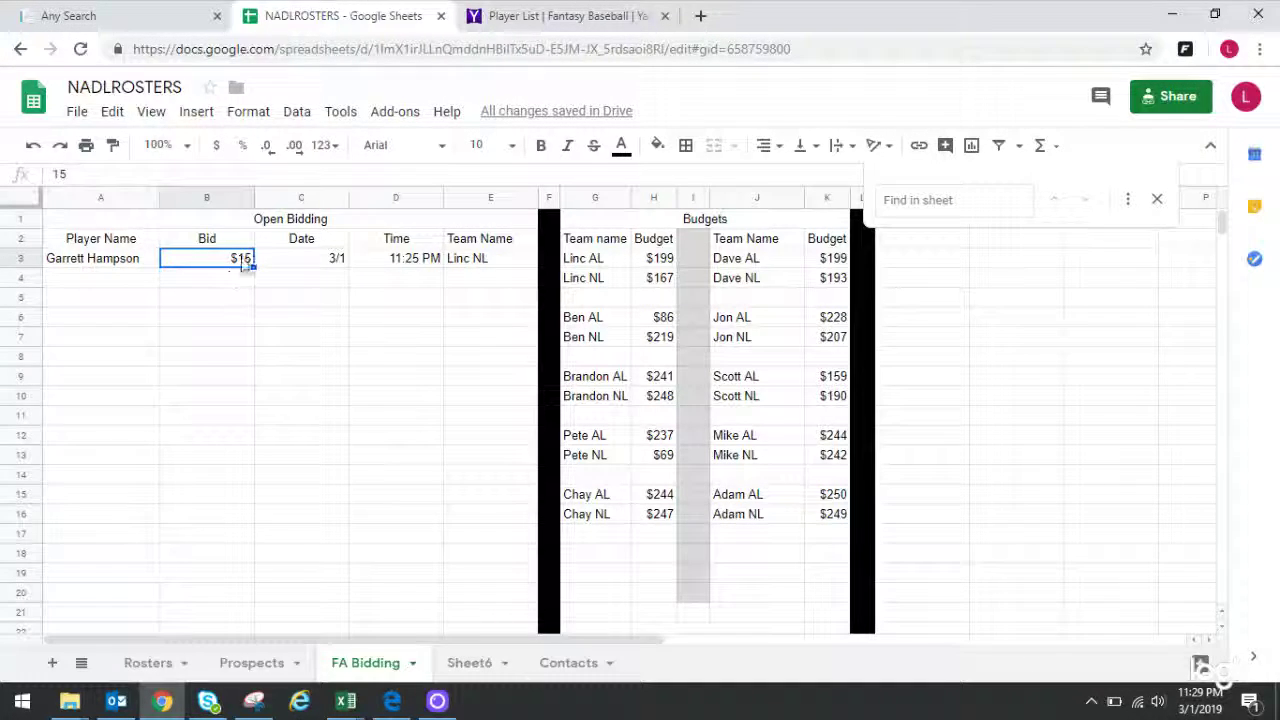
click(665, 260)
key(ctrl+c)
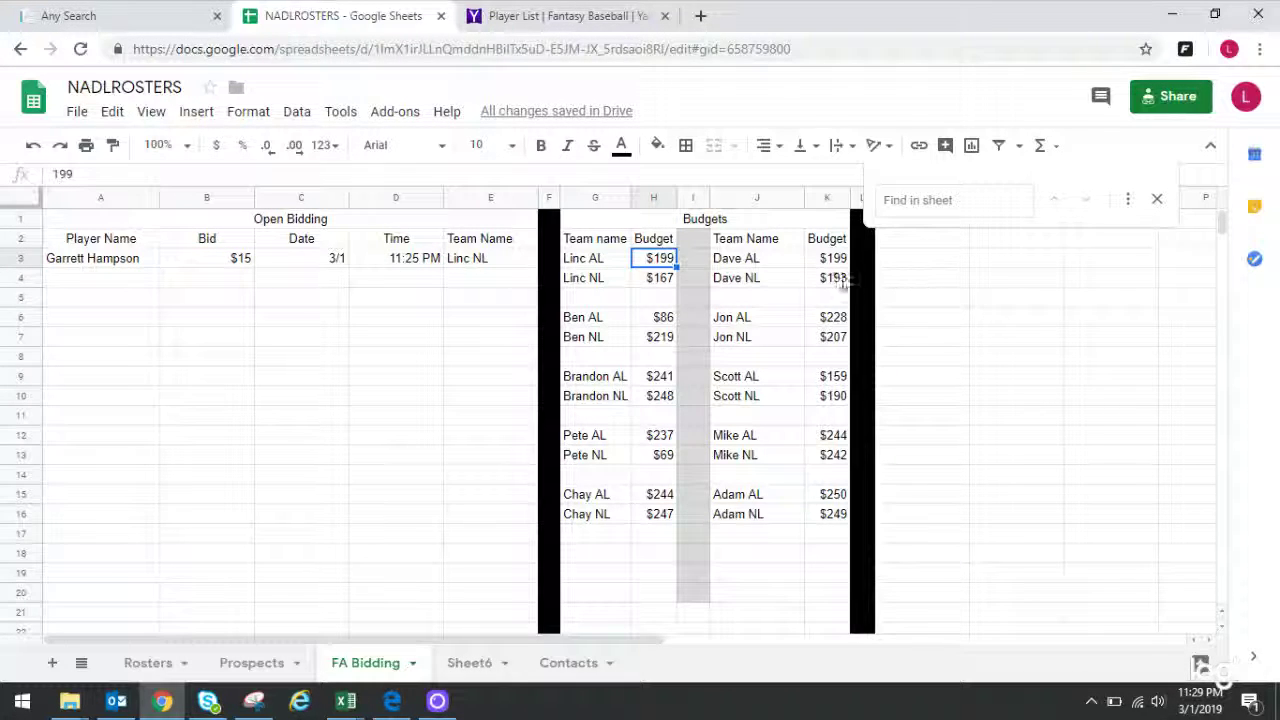
click(836, 262)
key(ctrl+v)
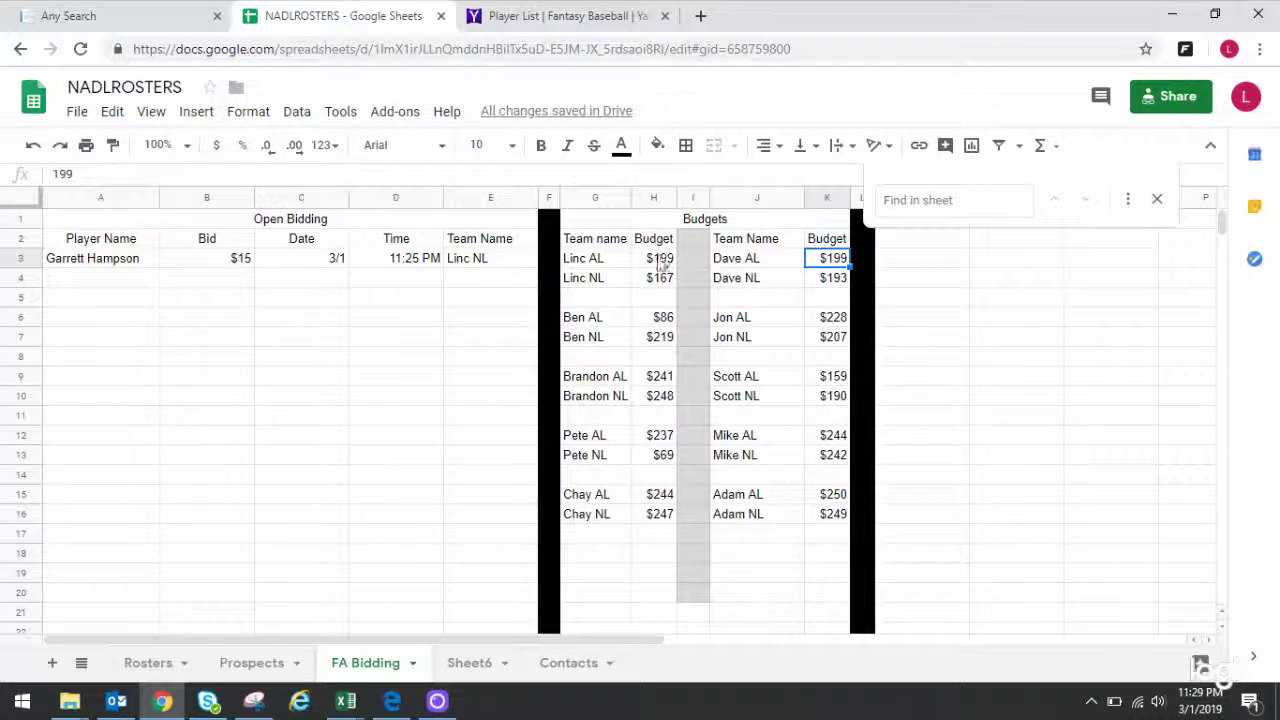
click(661, 259)
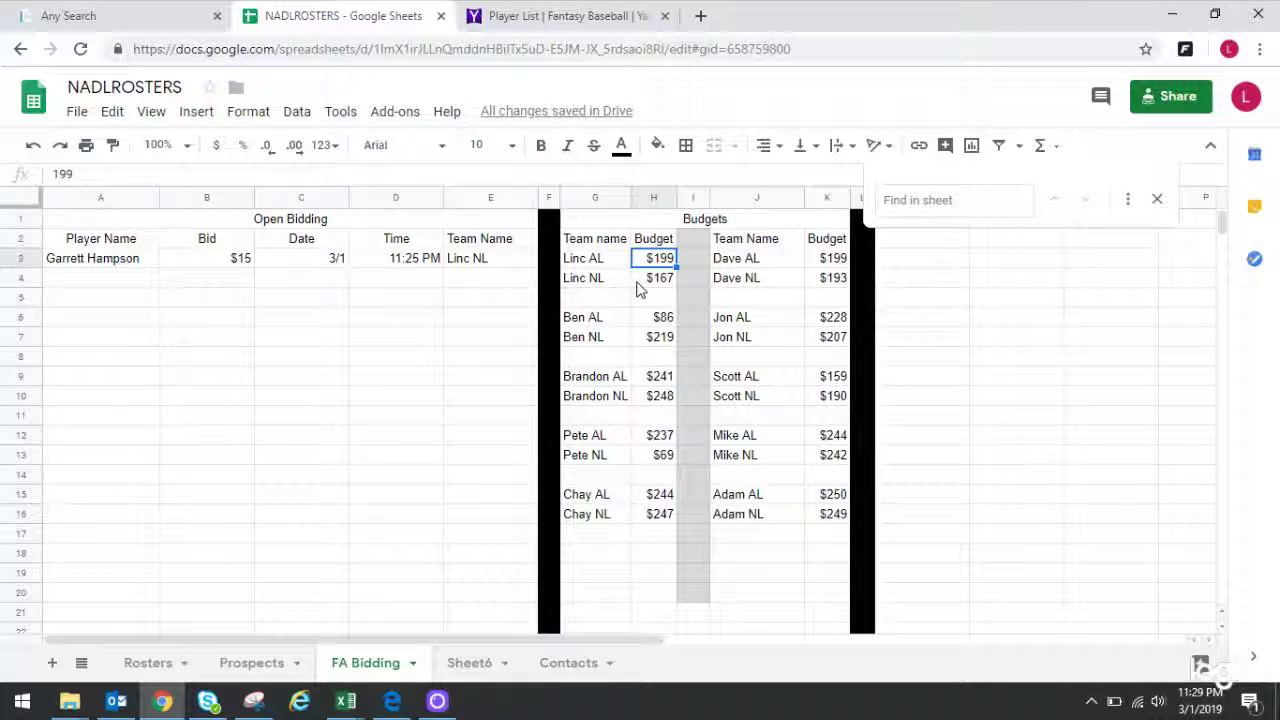
click(238, 248)
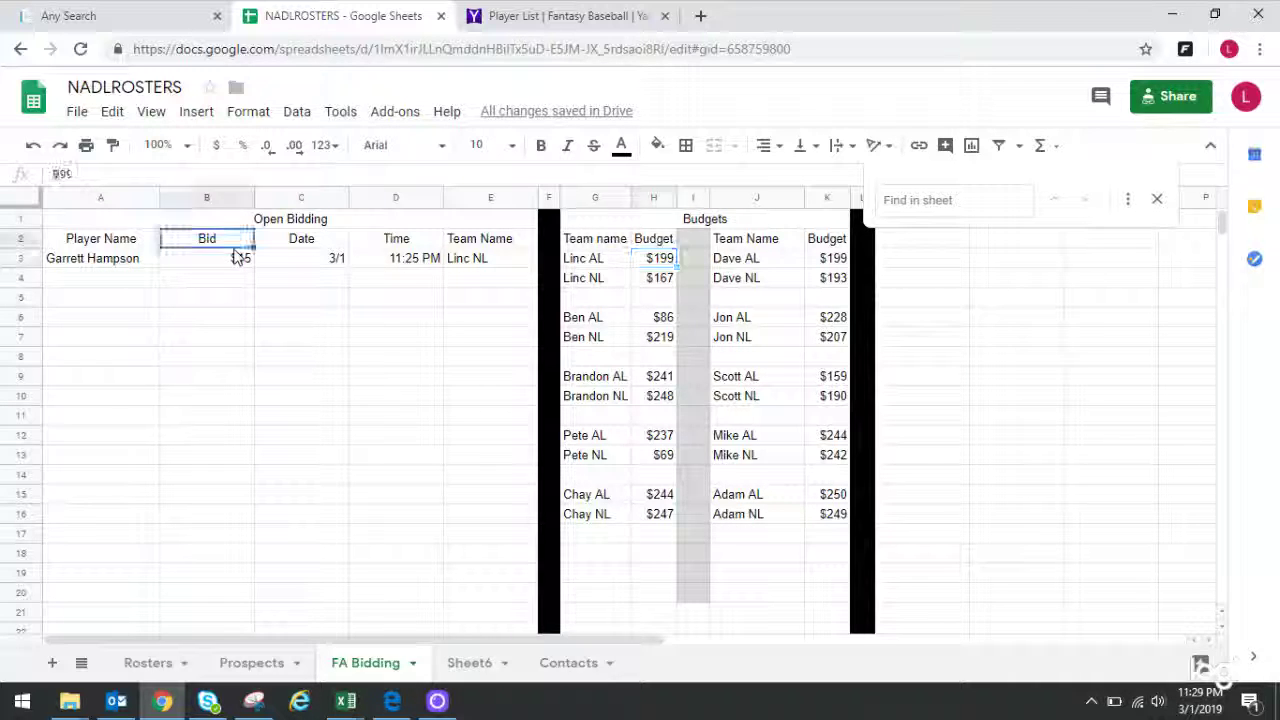
click(661, 266)
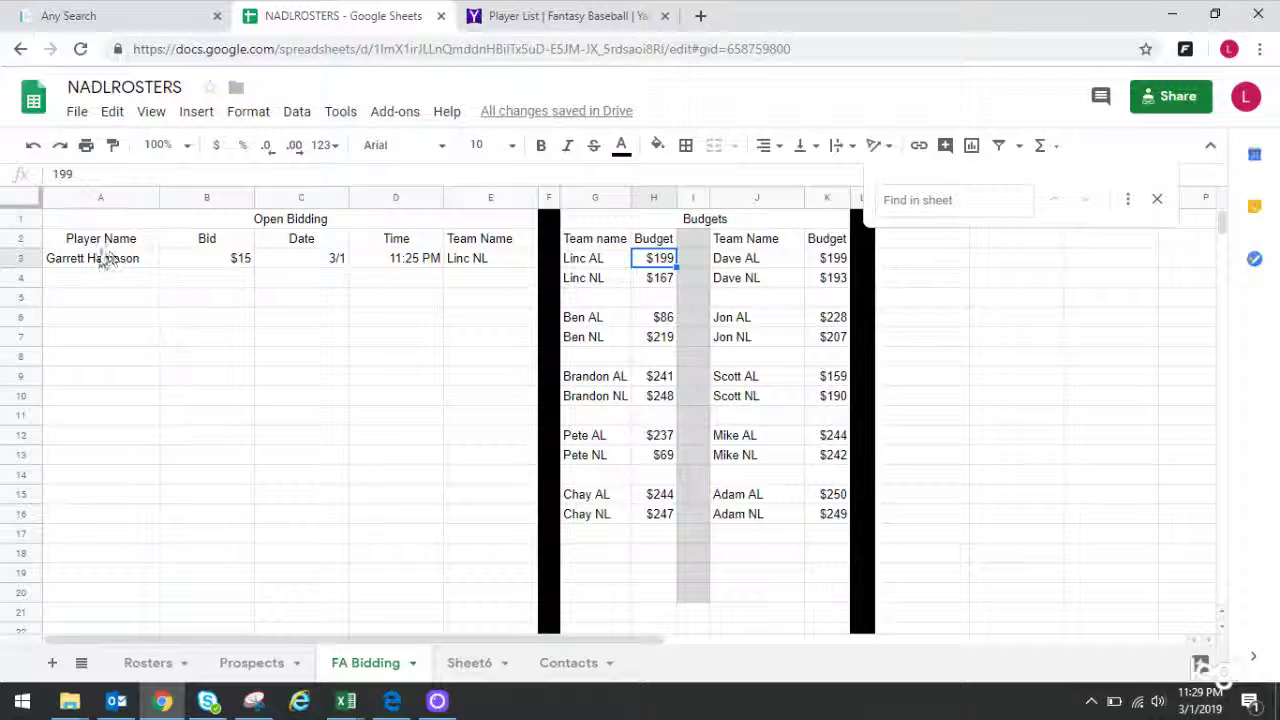
drag(98, 259, 468, 262)
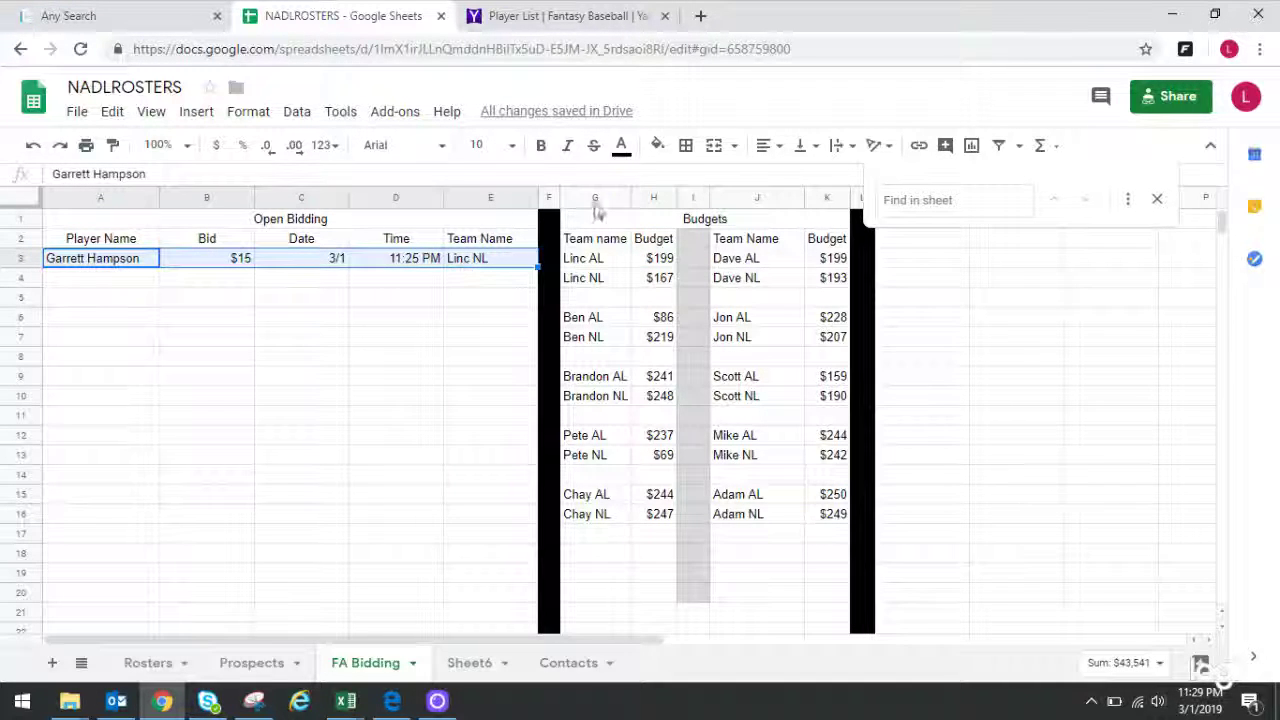